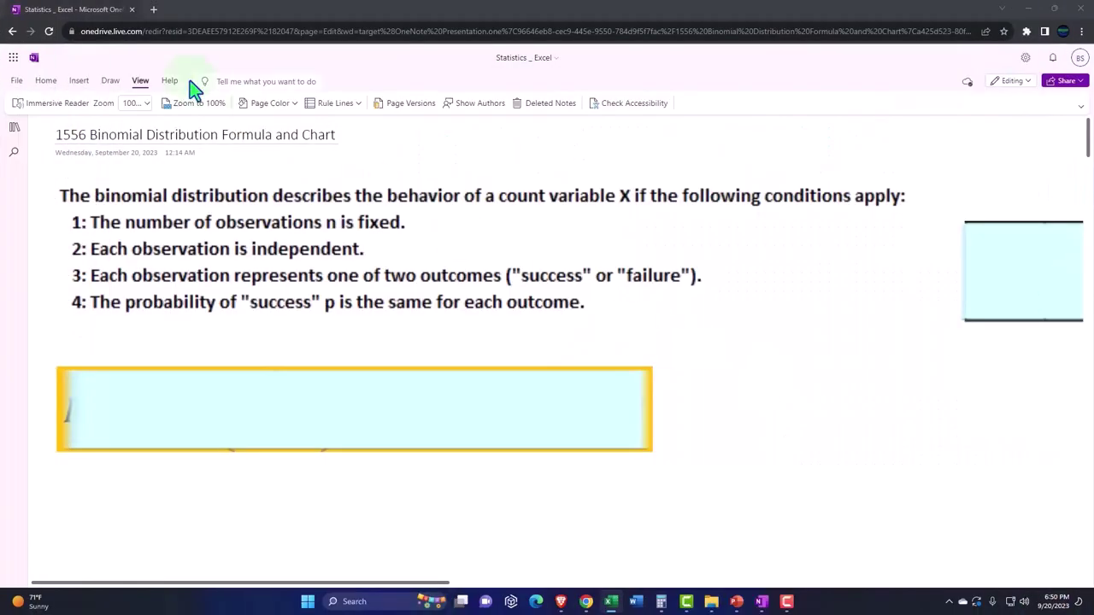
Expand the navigation pane to list the Statistics _ Excel notebook's sections and pages
click(17, 130)
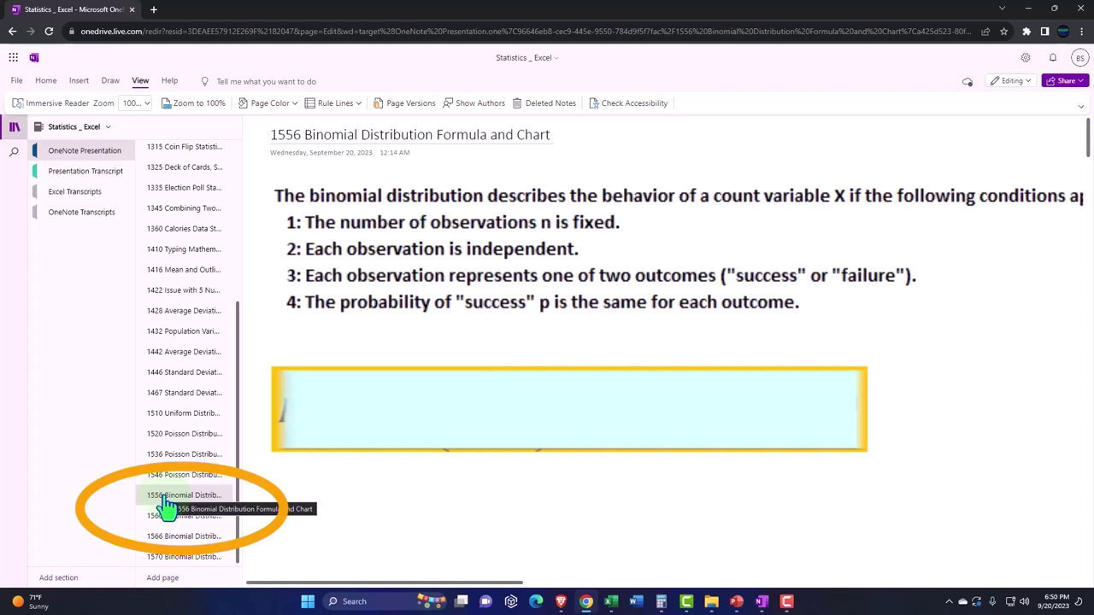
Read the OneNote and Excel Transcript page in Immersive Reader with By word and Document translation on
click(89, 175)
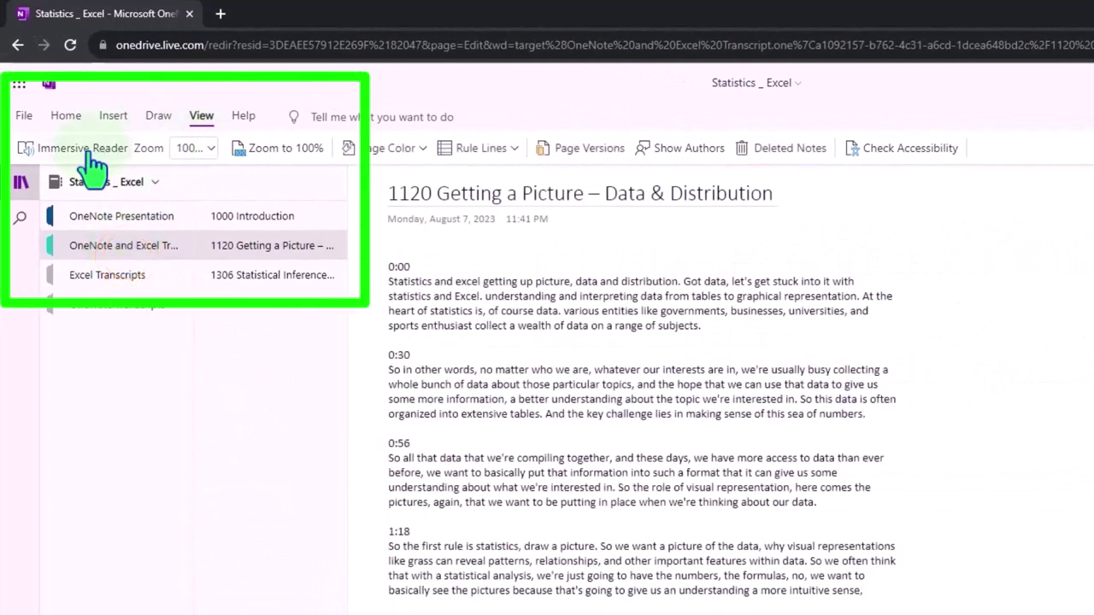
click(83, 149)
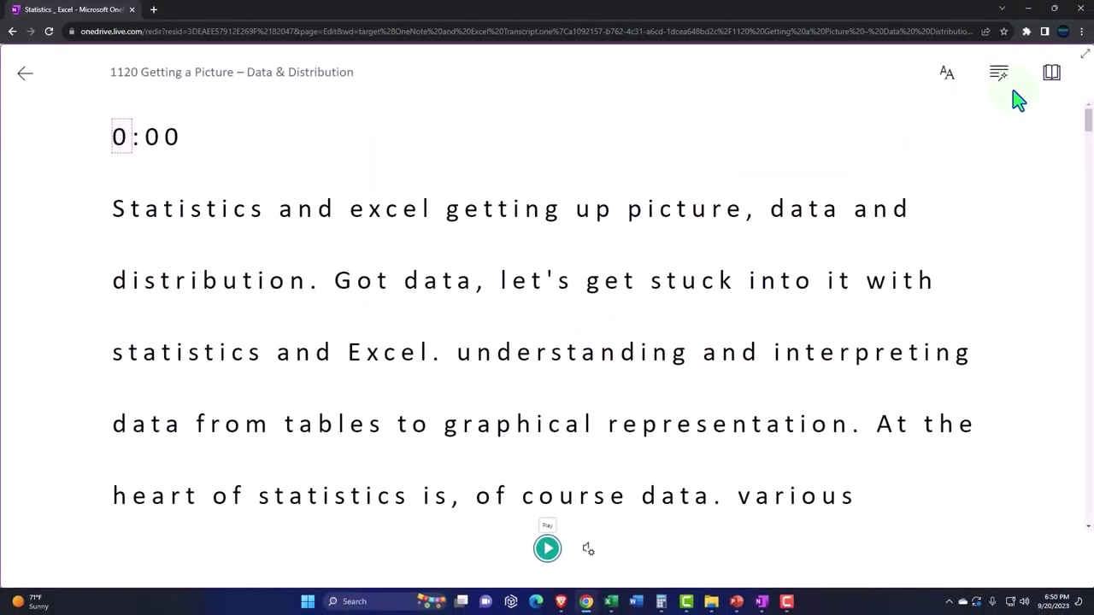
click(1046, 85)
click(1052, 301)
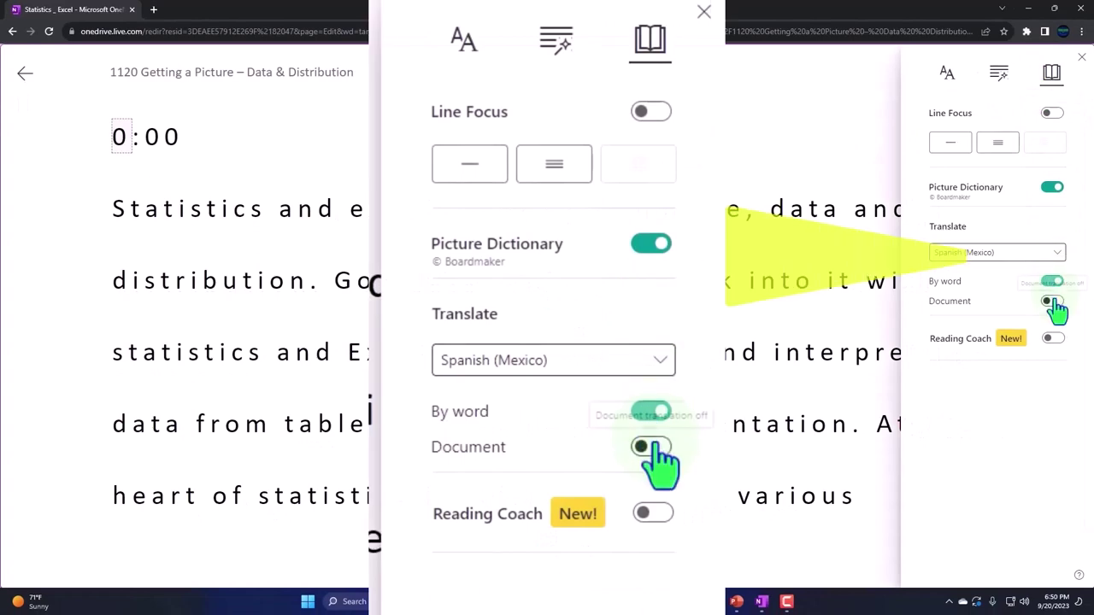
click(1052, 321)
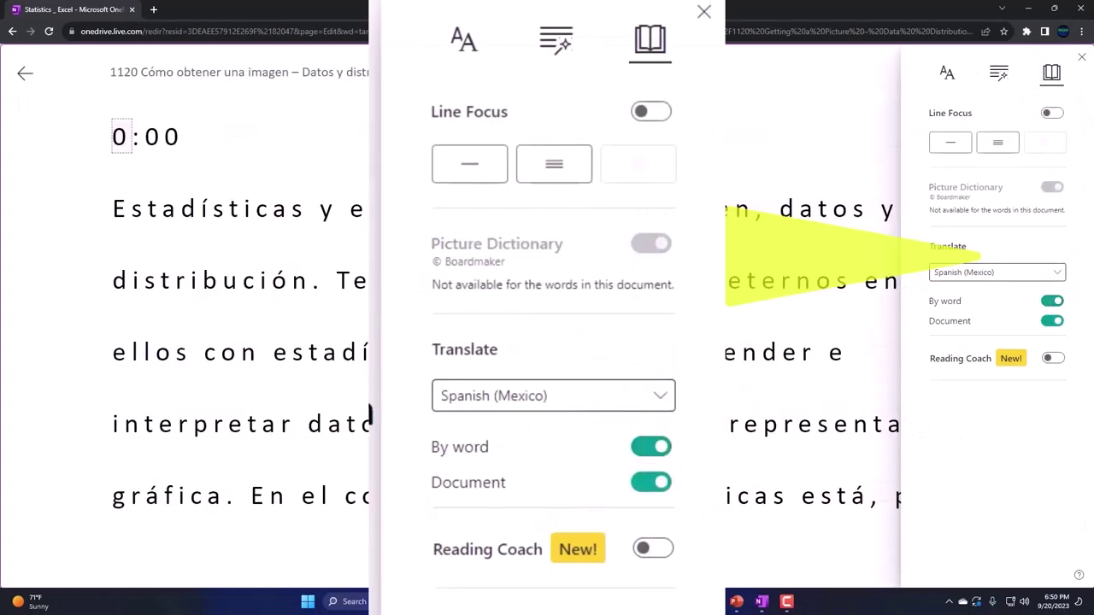
scroll(372, 416, down, 5)
Scroll the 1556 Binomial Distribution page down to the four binomial conditions
scroll(378, 503, down, 3)
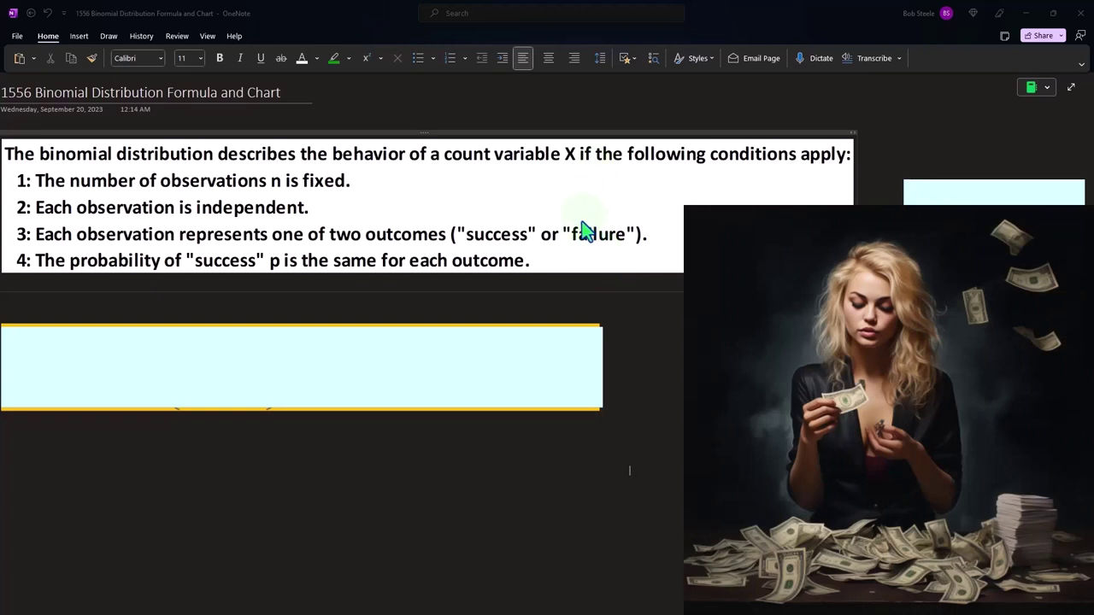
Reveal the binomial formula image in the picture box below the conditions list
click(501, 364)
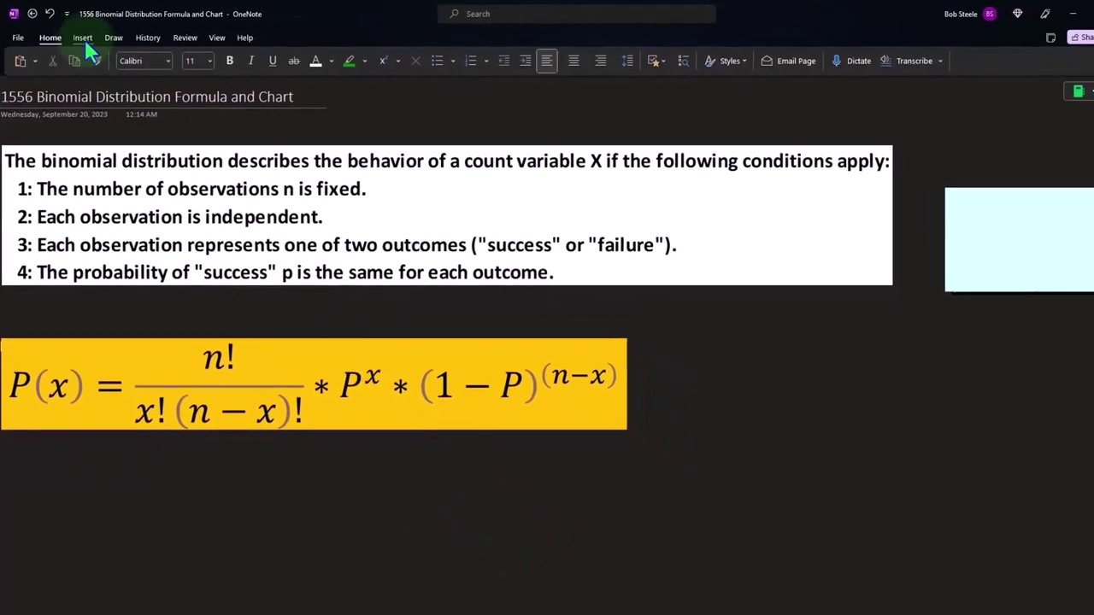
Insert a blank equation on the page and open the Ink Equation handwriting pad
click(88, 40)
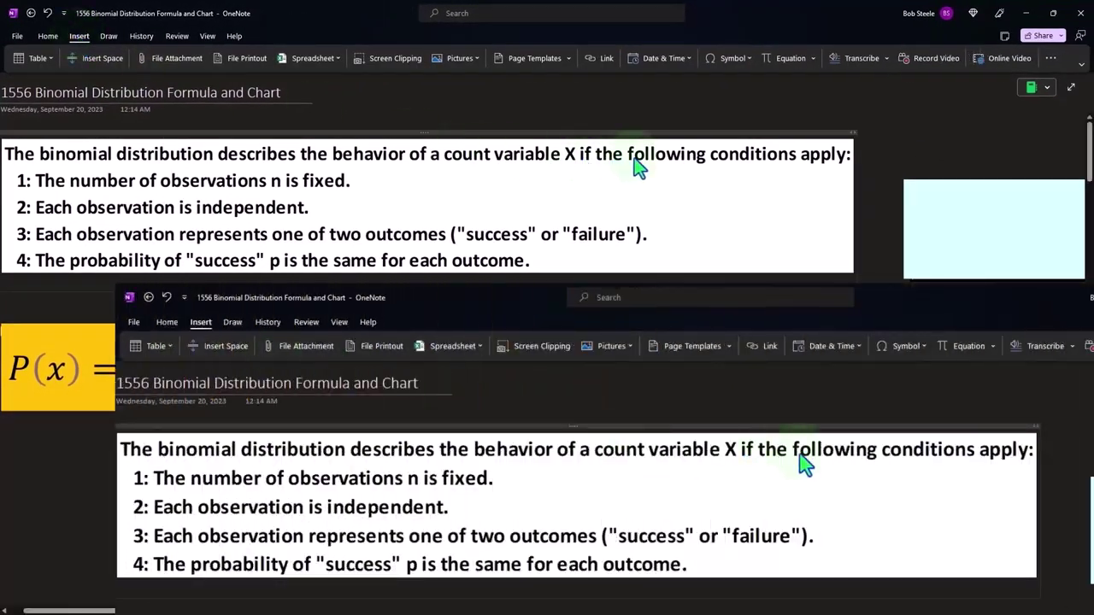
click(776, 58)
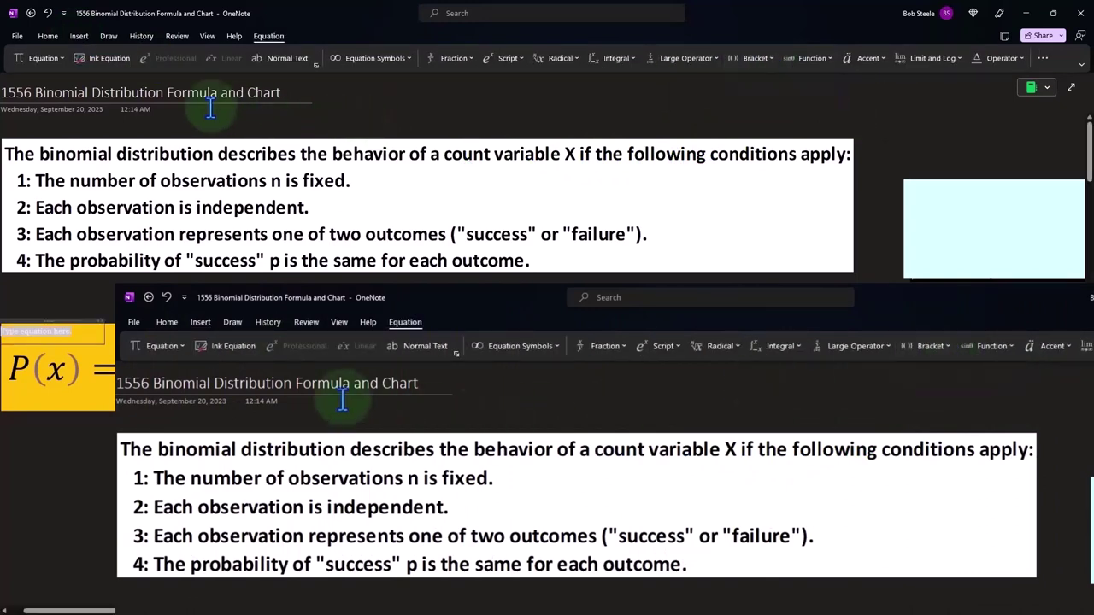
click(98, 65)
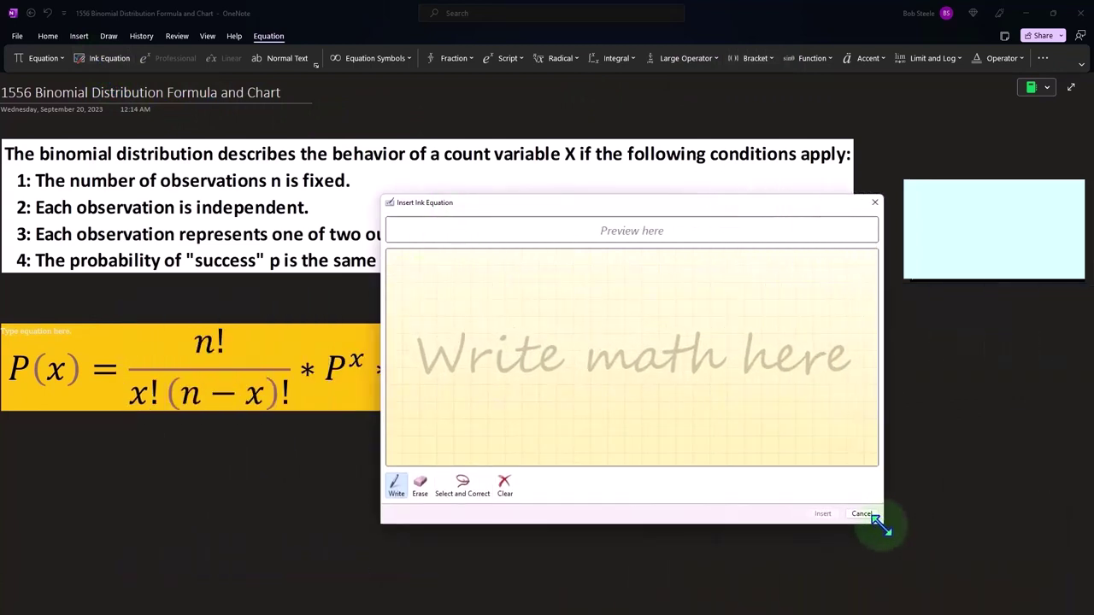
Handwrite P(x) in the Ink Equation pad, then close it without inserting
drag(408, 310, 422, 309)
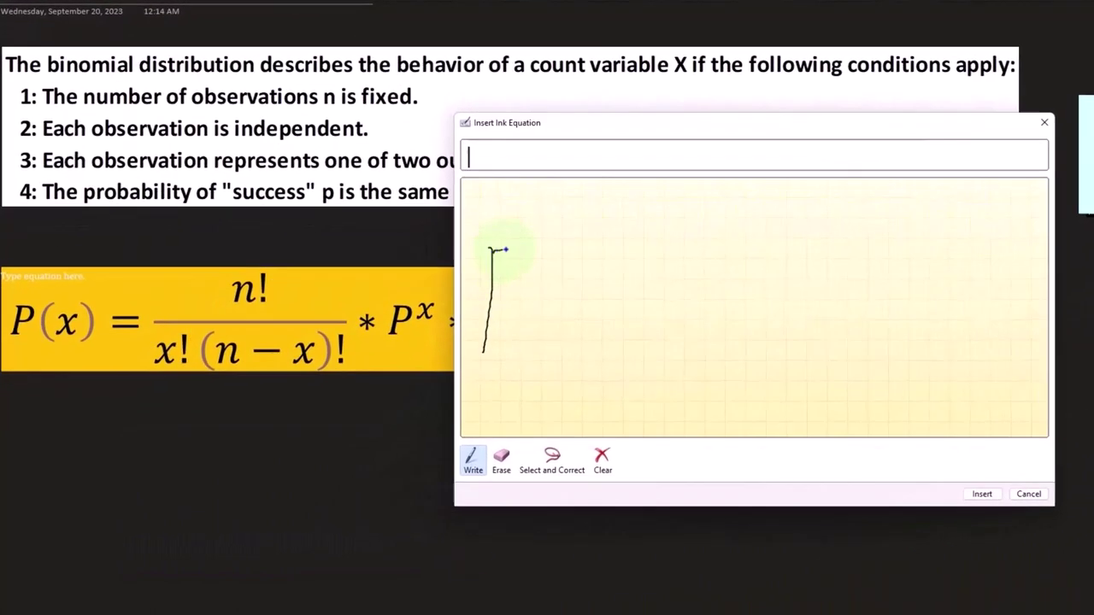
drag(504, 249, 501, 298)
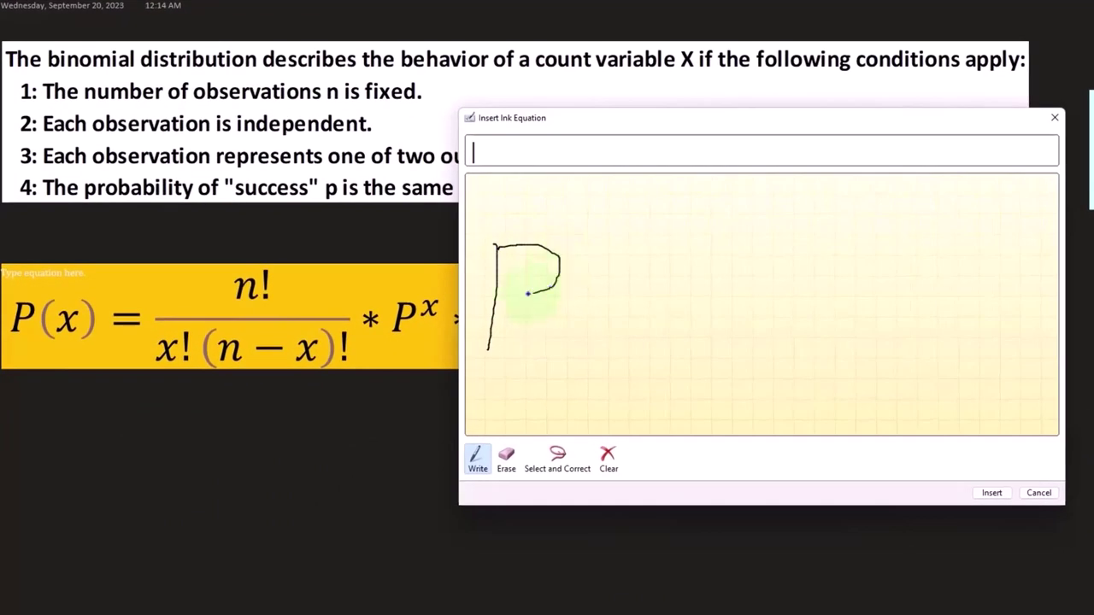
mouse_move(588, 247)
mouse_down()
mouse_move(557, 296)
mouse_move(568, 335)
mouse_up()
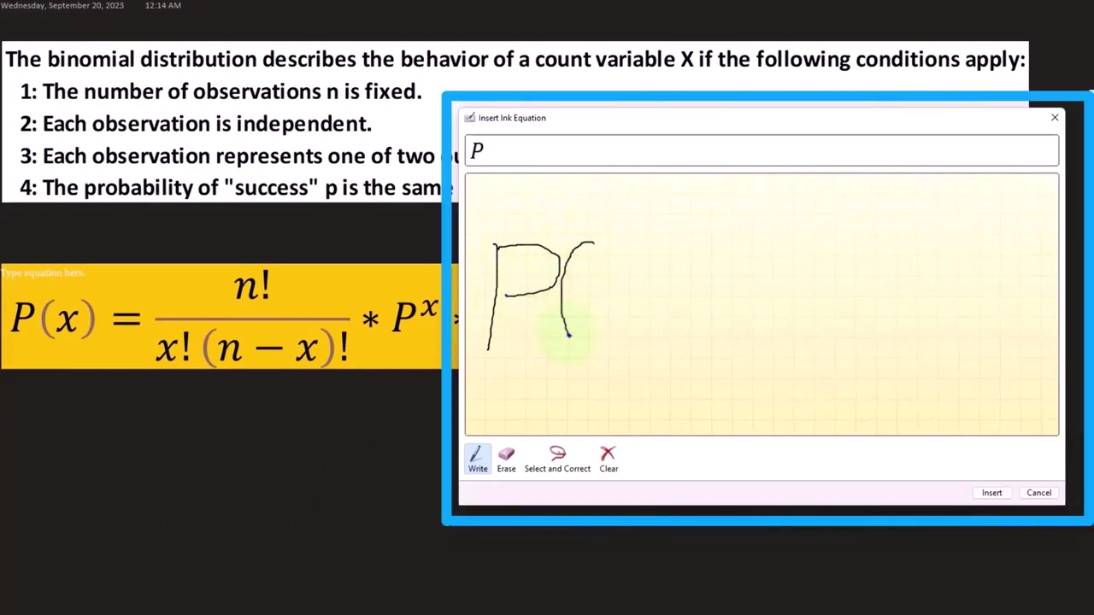
mouse_move(588, 270)
mouse_down()
mouse_move(620, 311)
mouse_move(574, 313)
mouse_up()
drag(626, 242, 623, 331)
mouse_move(670, 270)
mouse_down()
mouse_move(692, 270)
mouse_move(704, 297)
mouse_up()
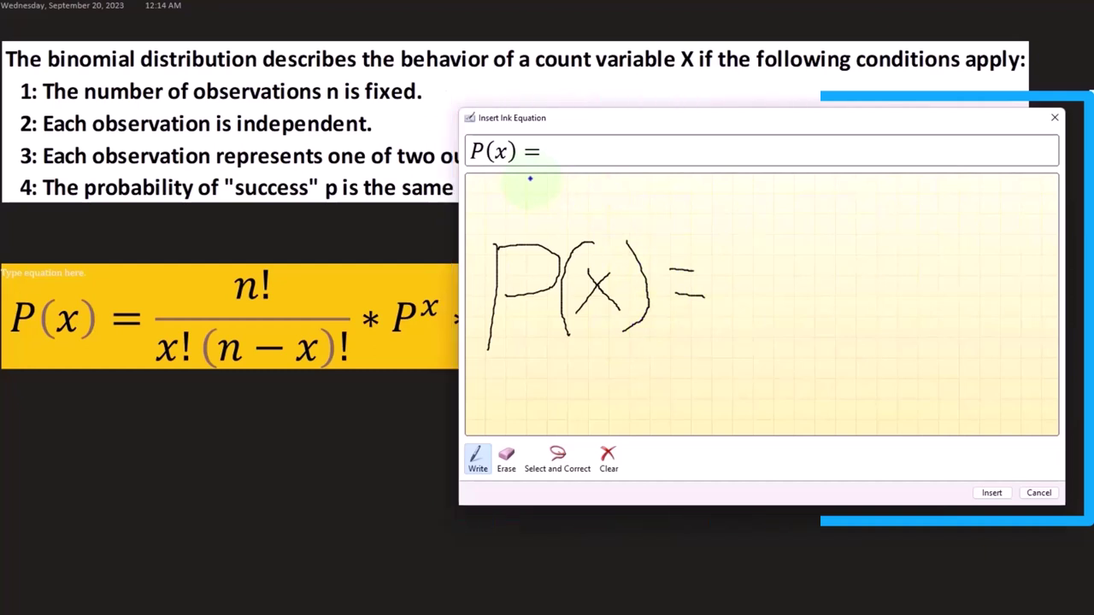
click(1055, 118)
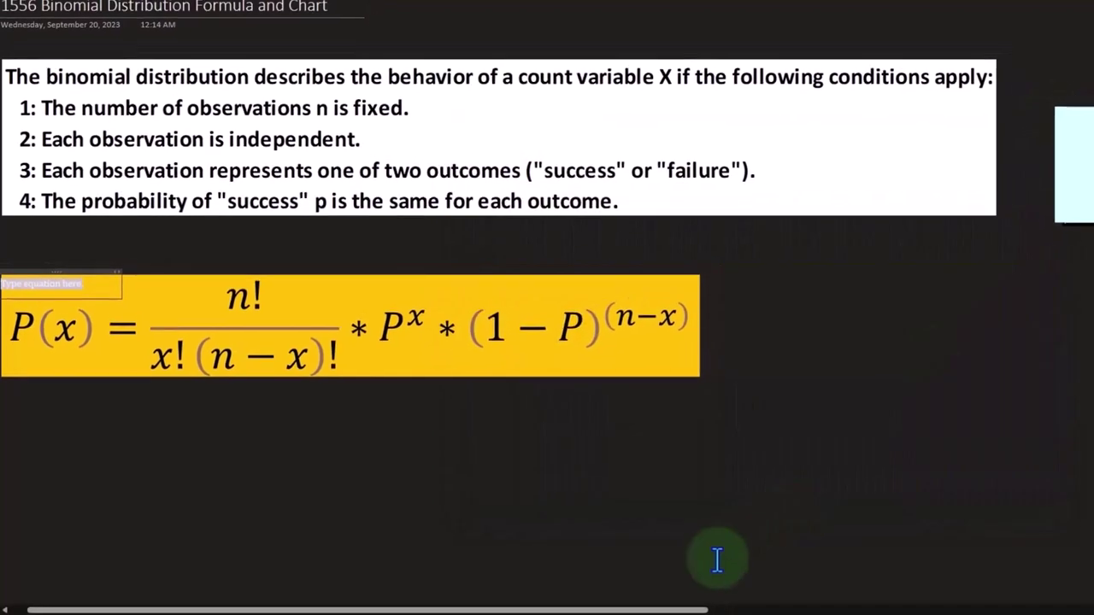
Reveal the input table with n = 5 and p = 10% beside the formula
drag(590, 610, 793, 610)
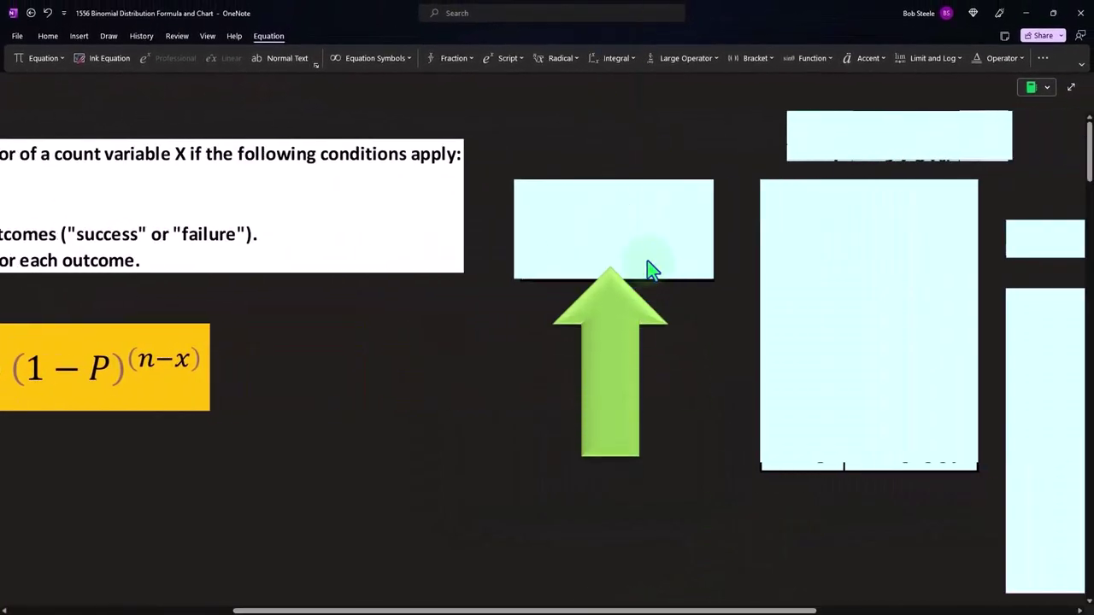
click(625, 210)
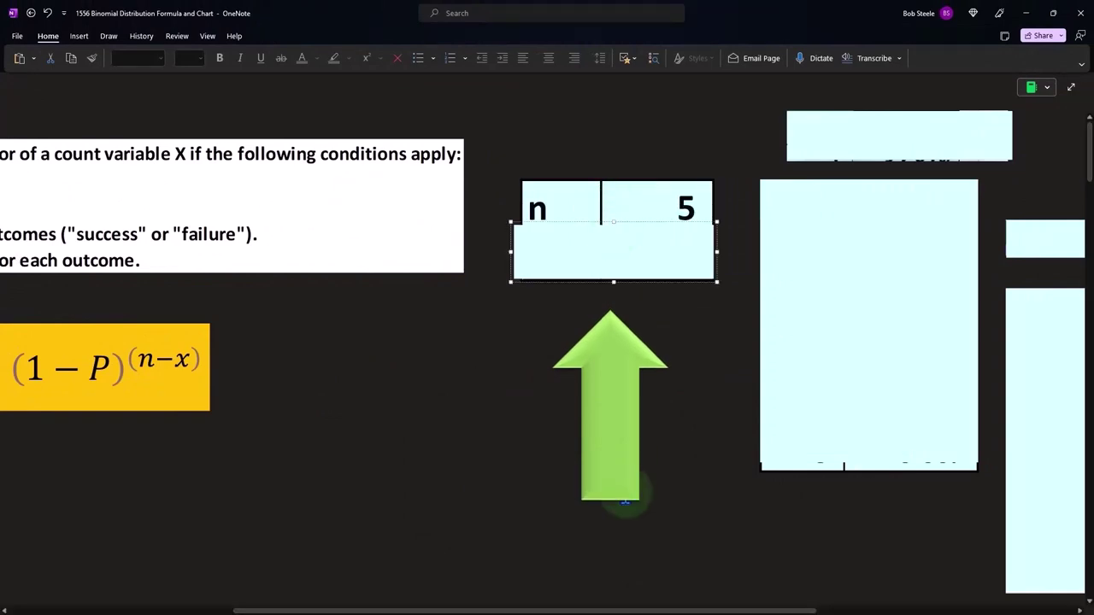
drag(622, 607, 741, 589)
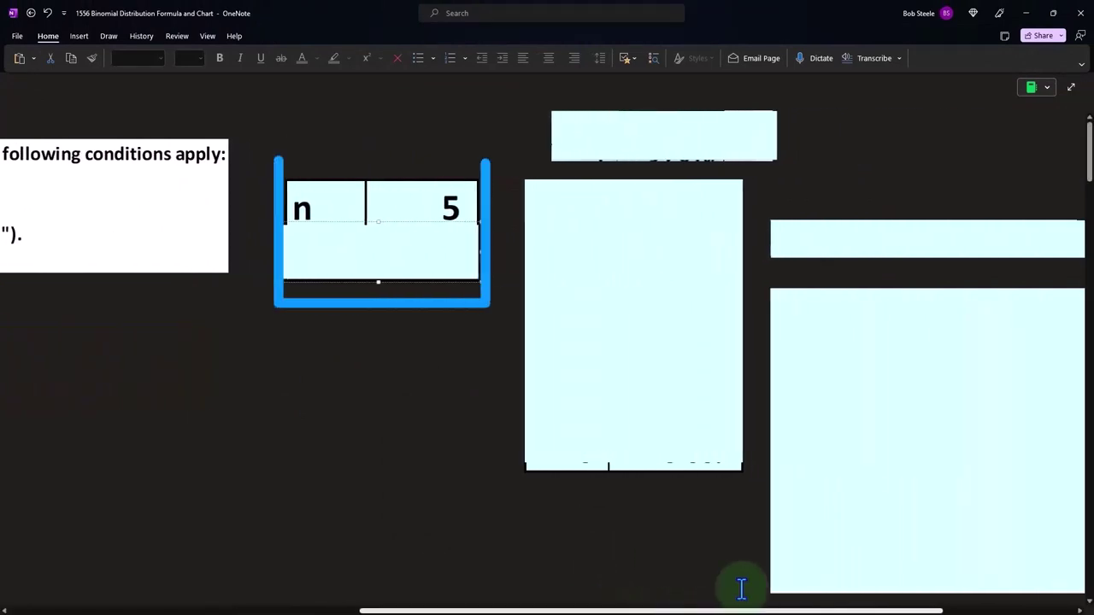
click(418, 249)
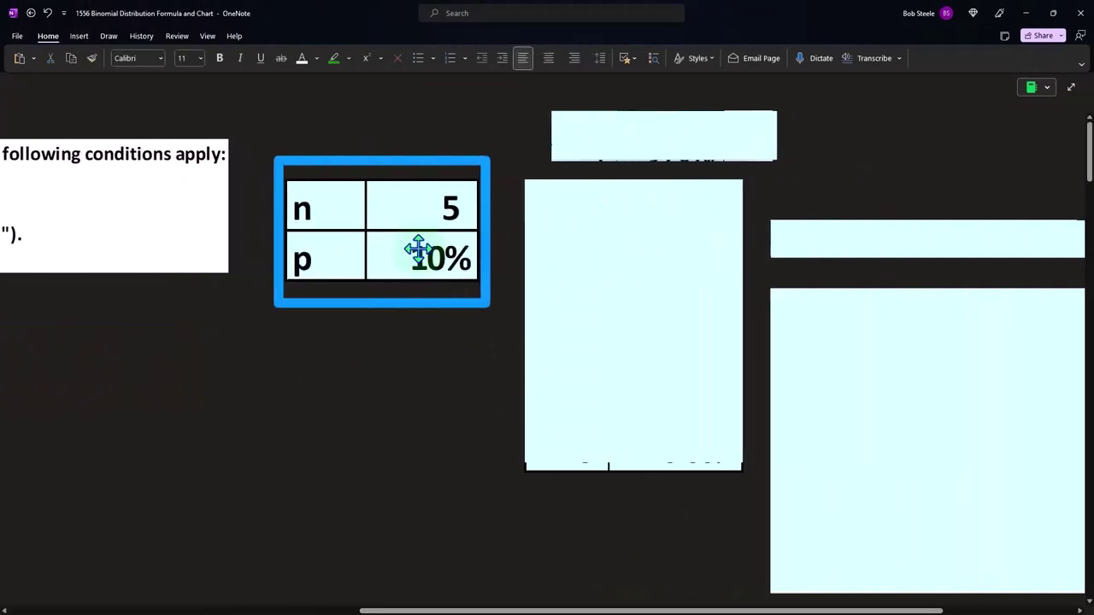
click(431, 310)
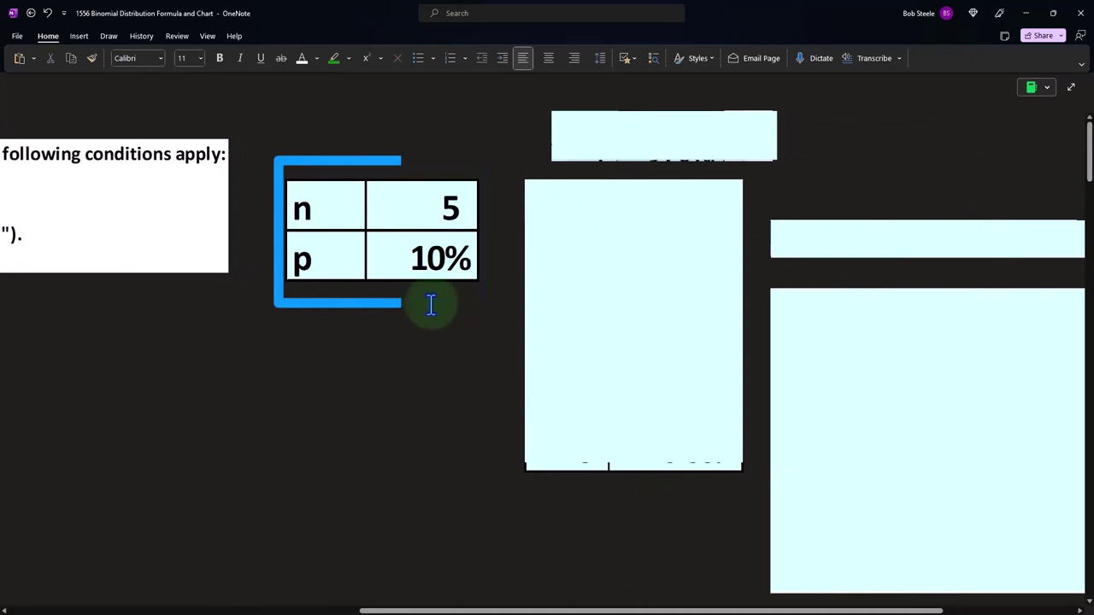
drag(457, 611, 255, 611)
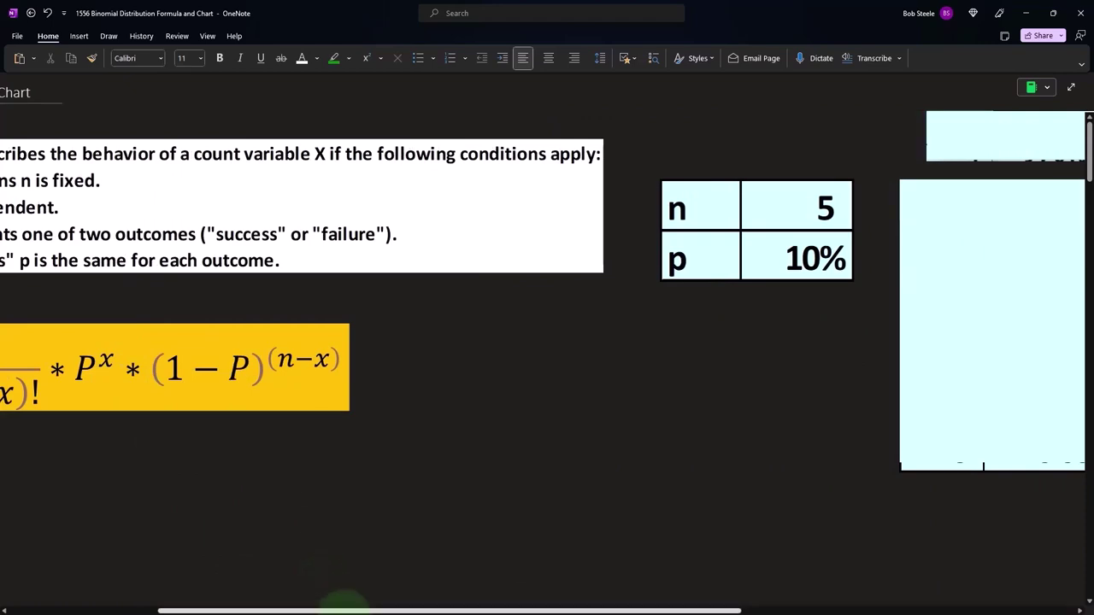
Uncover the x values 0–5 produced by =SEQUENCE(M1+1,,0) in the x/P(x) table
mouse_move(342, 610)
mouse_down()
mouse_move(193, 611)
mouse_move(617, 610)
mouse_up()
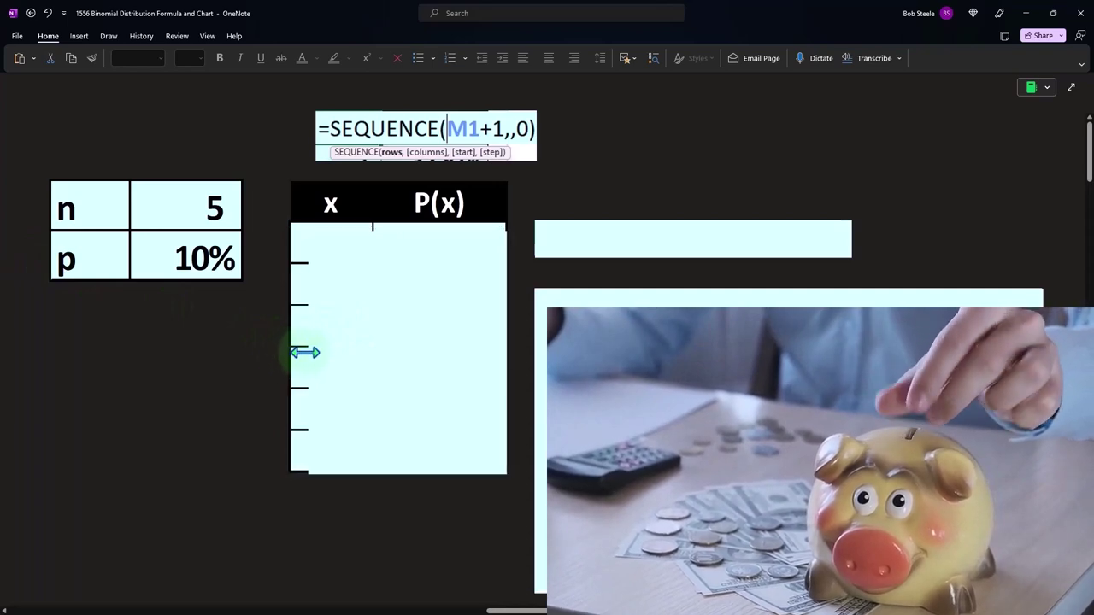
drag(295, 352, 369, 346)
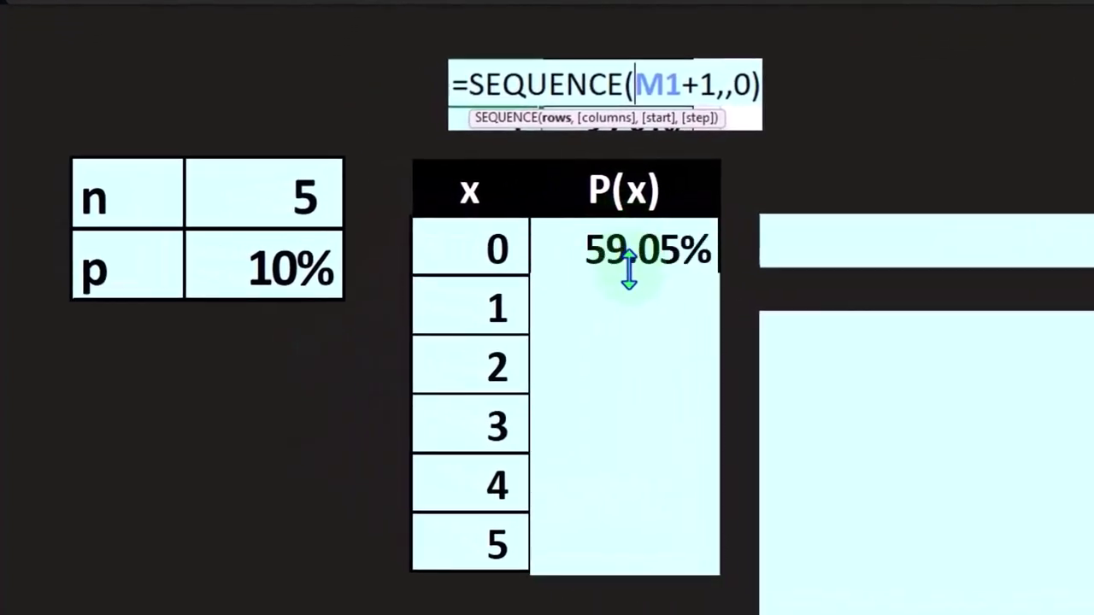
Remove the cover to show =BINOM.DIST.RANGE($M$1,$M$2,O2#) beside the probability table
click(628, 270)
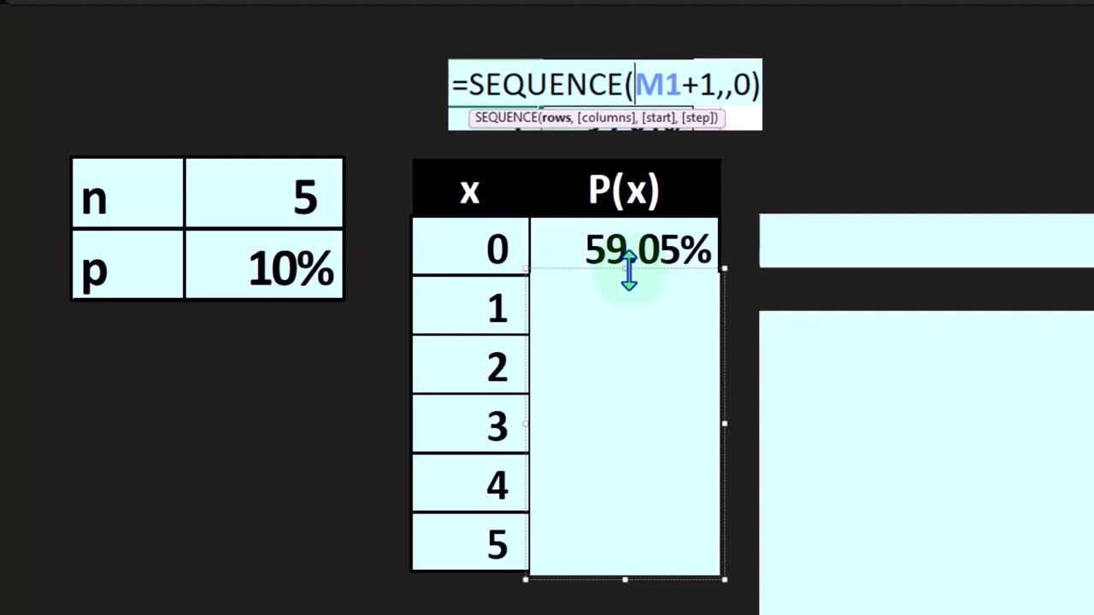
click(873, 257)
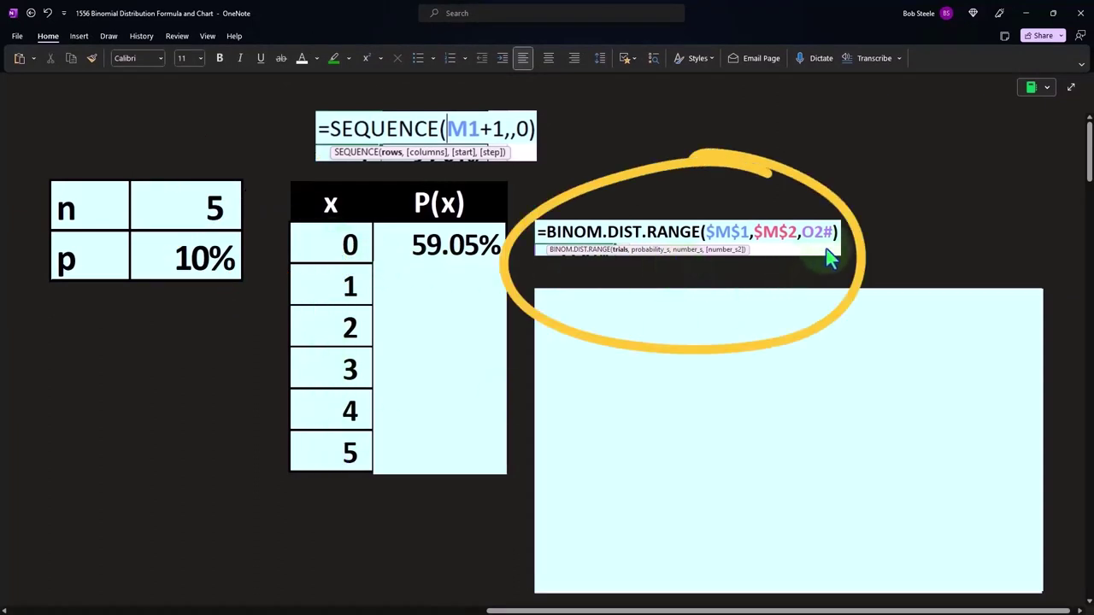
Uncover the P(x) column row by row, then delete the cover to show 32.81% down to 0.00%
click(456, 344)
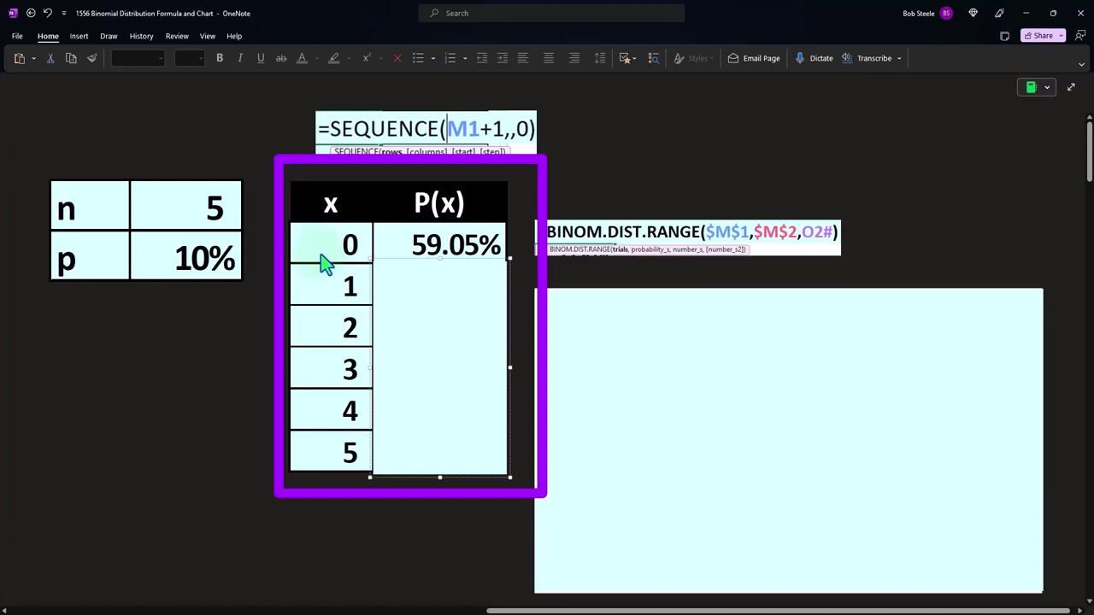
drag(437, 256, 436, 303)
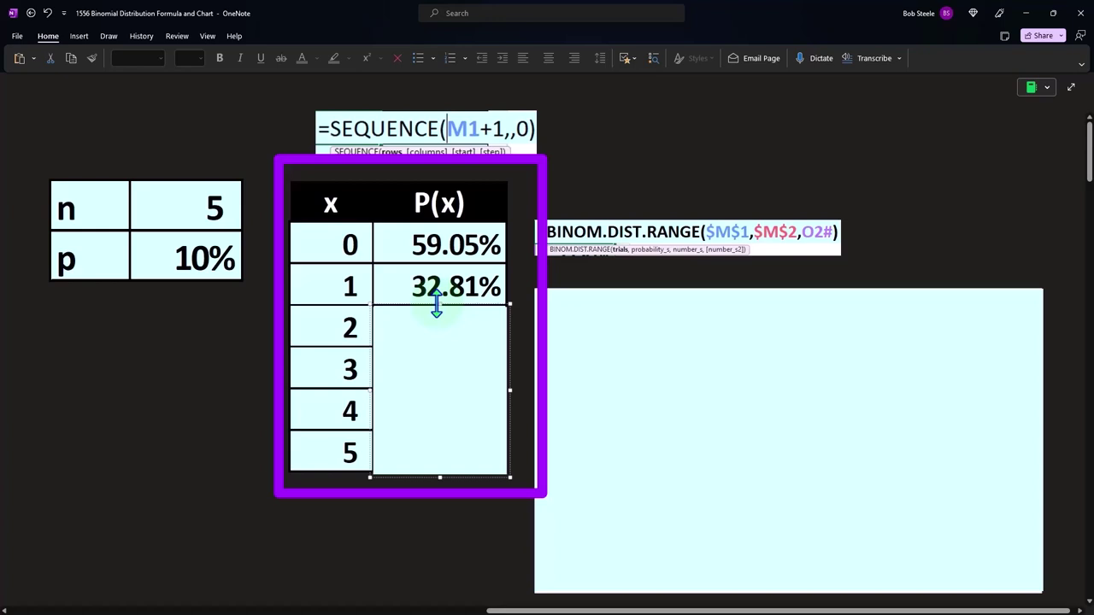
drag(436, 303, 435, 342)
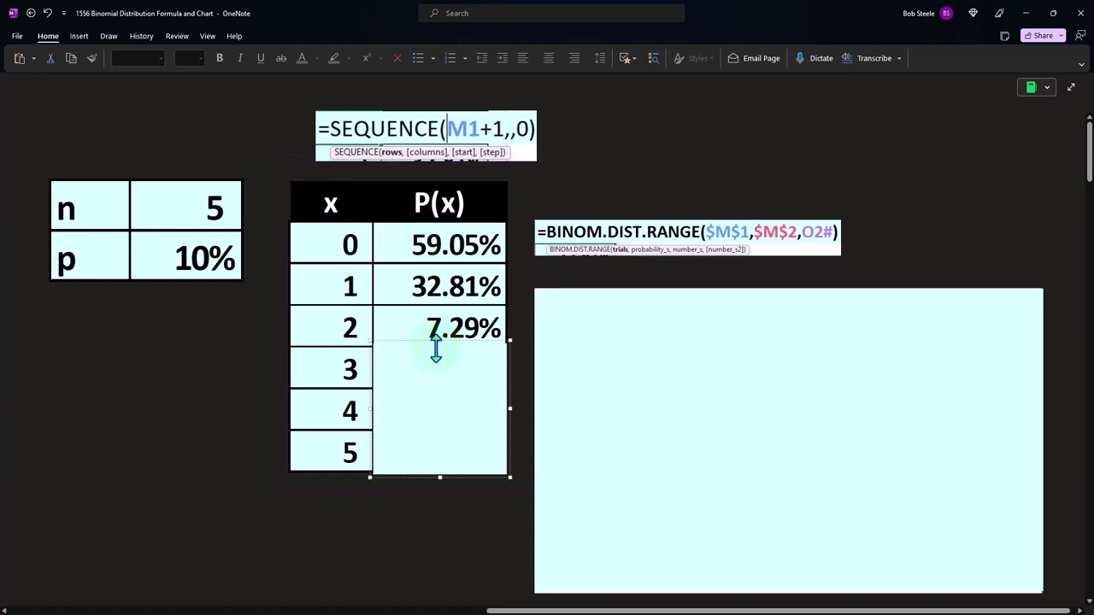
drag(436, 342, 438, 357)
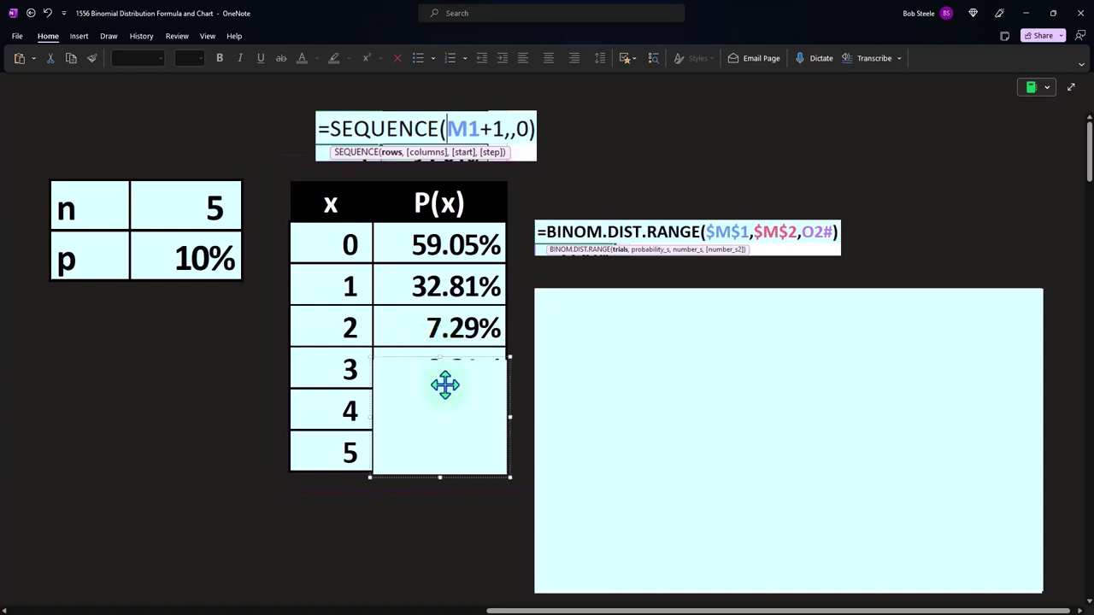
key(Delete)
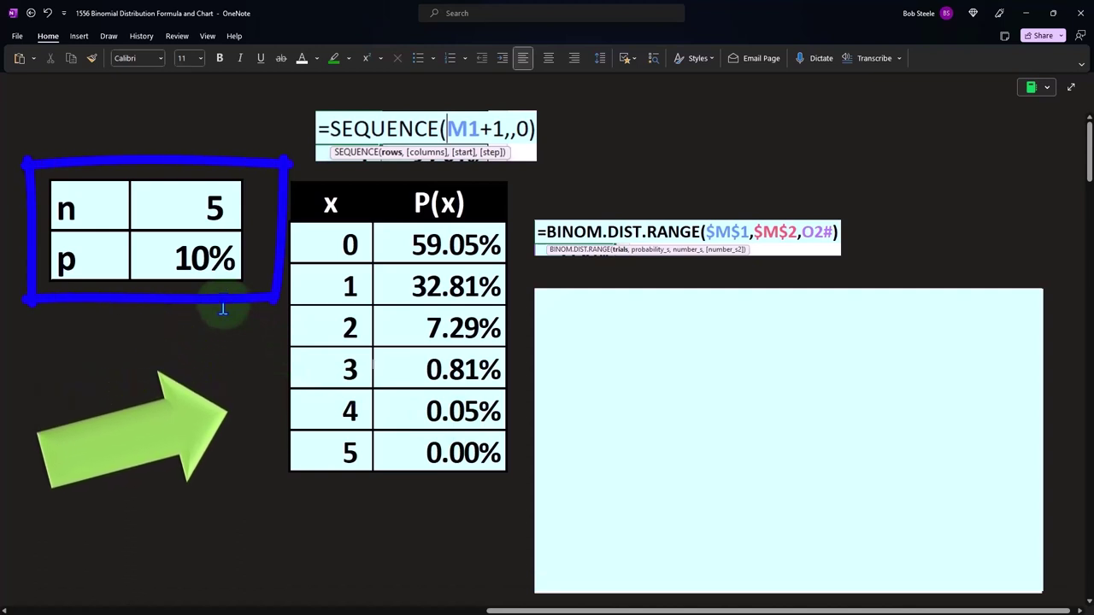
Uncover the Binomial Distribution chart for x = 0–5 beside the n=5 table
click(797, 400)
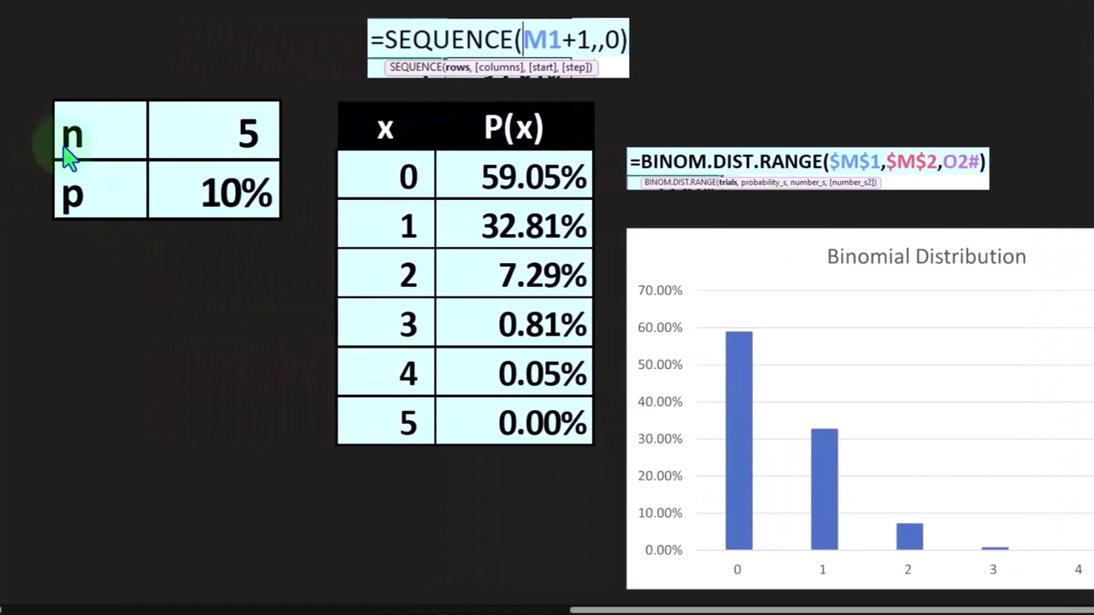
Scroll past the n=5 chart to the n=10, p=10% table starting at 34.87%
click(72, 155)
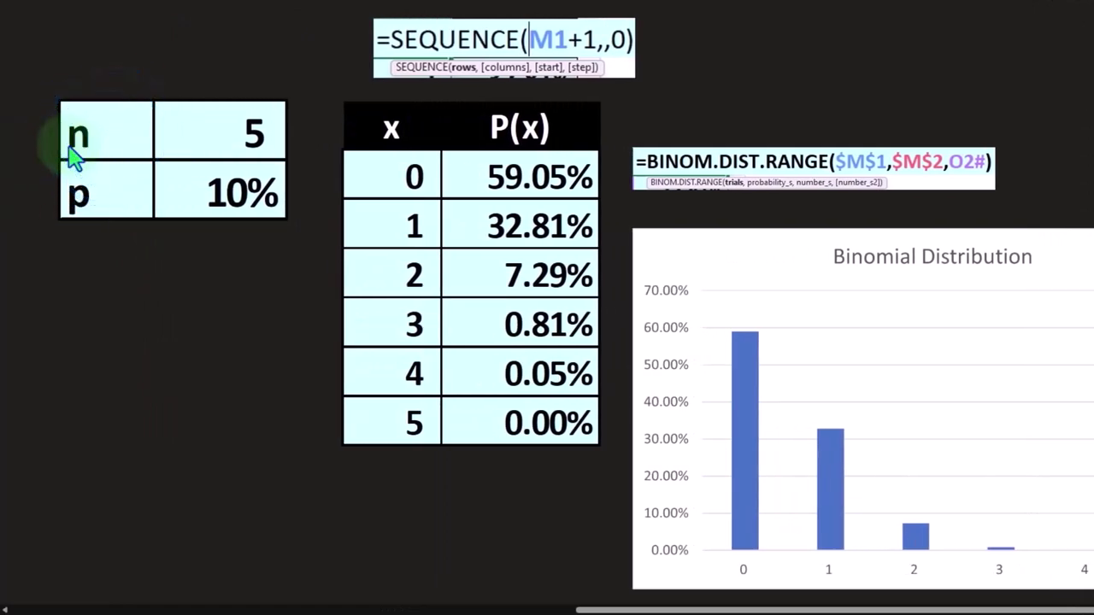
scroll(71, 155, down, 5)
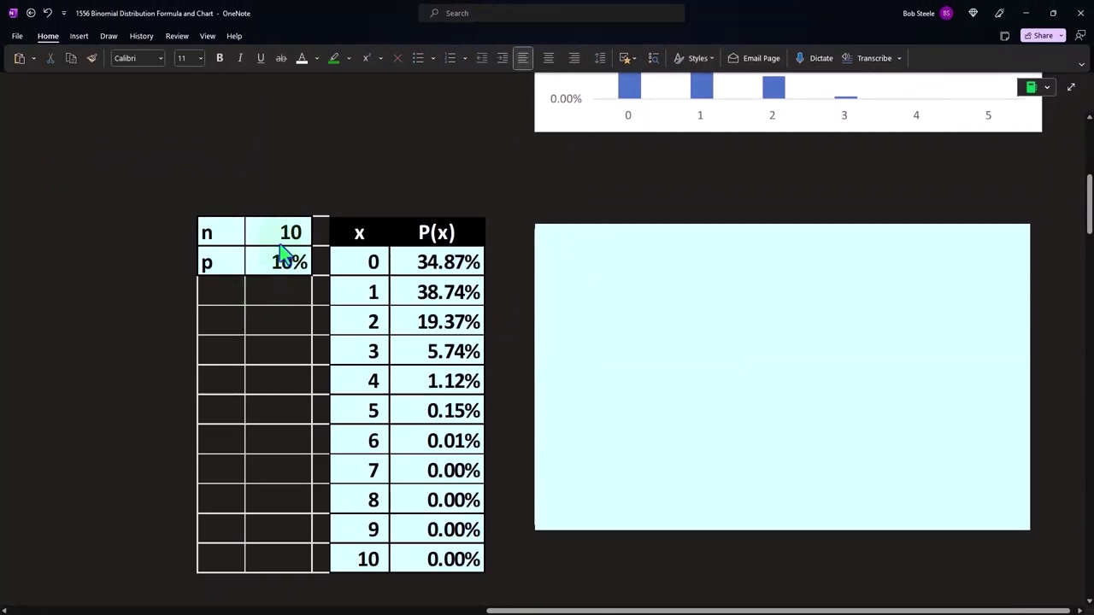
scroll(284, 246, up, 3)
scroll(212, 224, up, 2)
scroll(212, 234, down, 2)
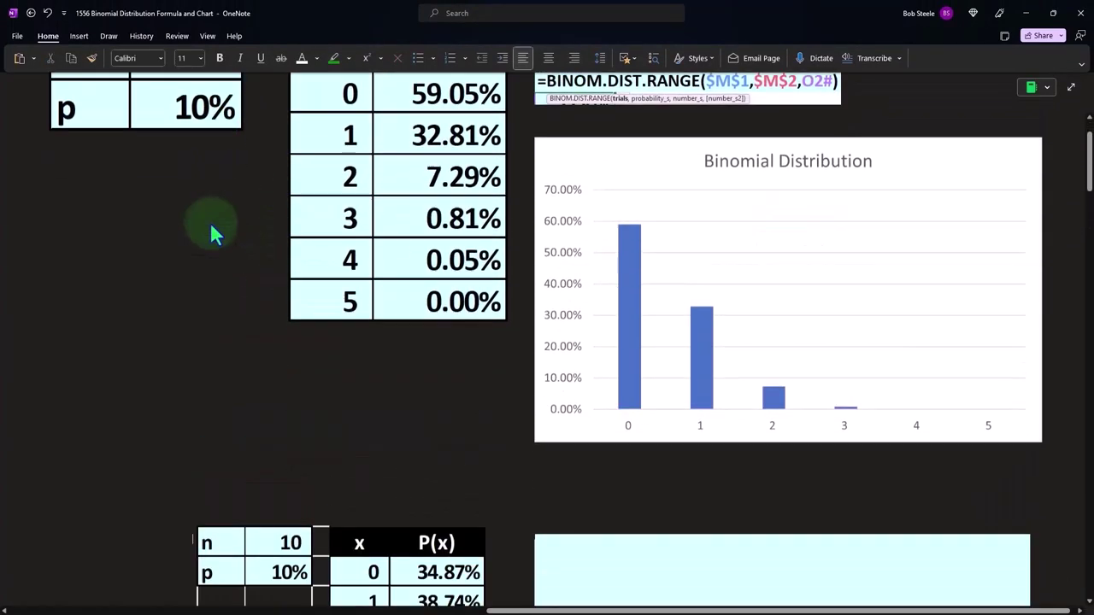
scroll(213, 236, down, 2)
scroll(214, 236, down, 3)
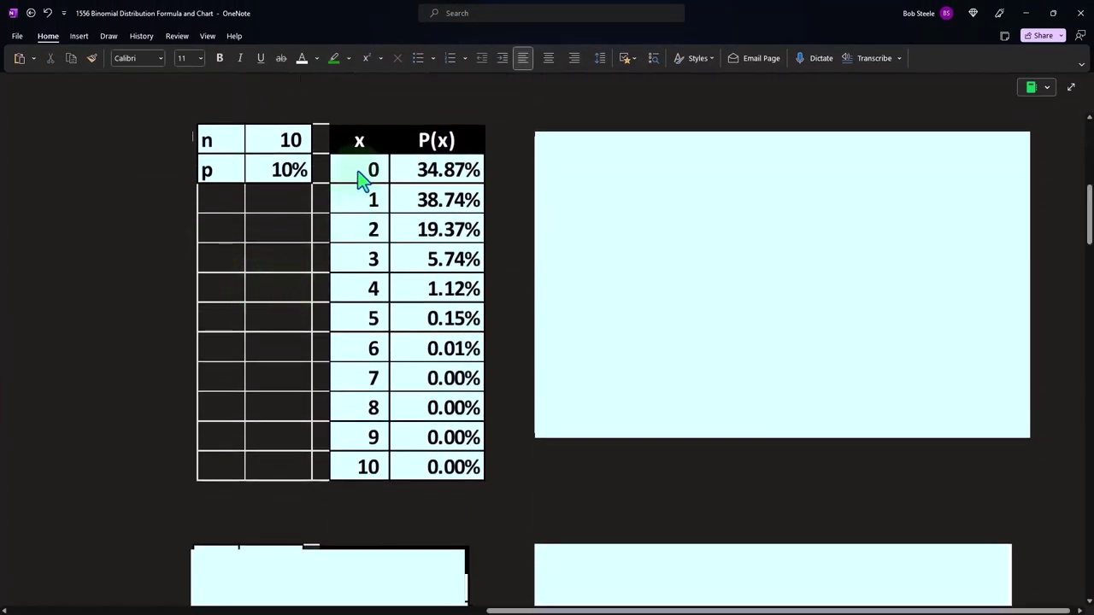
scroll(366, 434, up, 10)
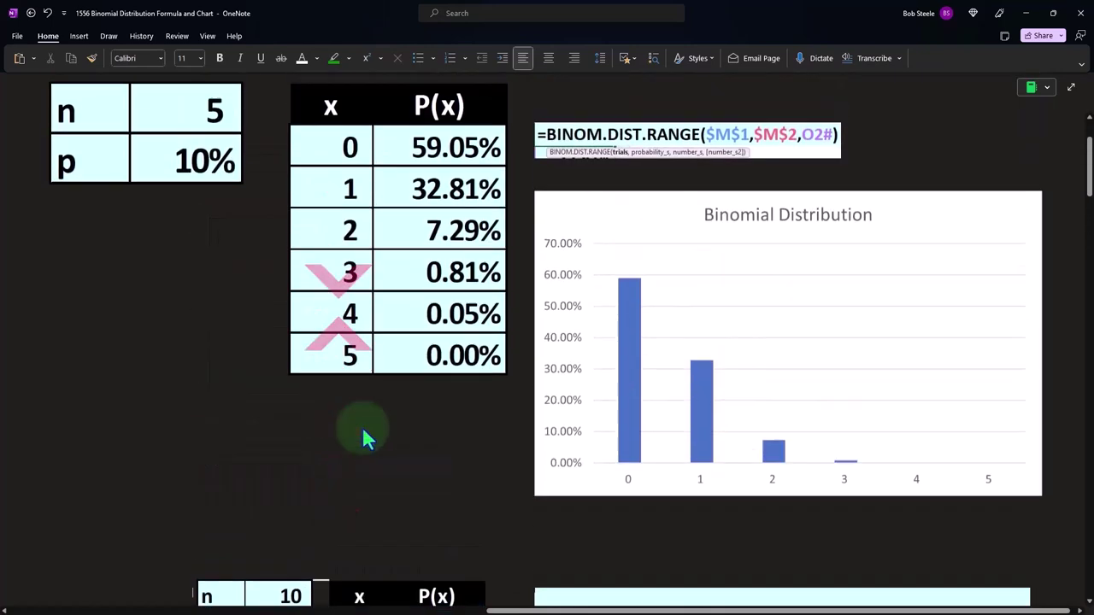
scroll(405, 235, up, 2)
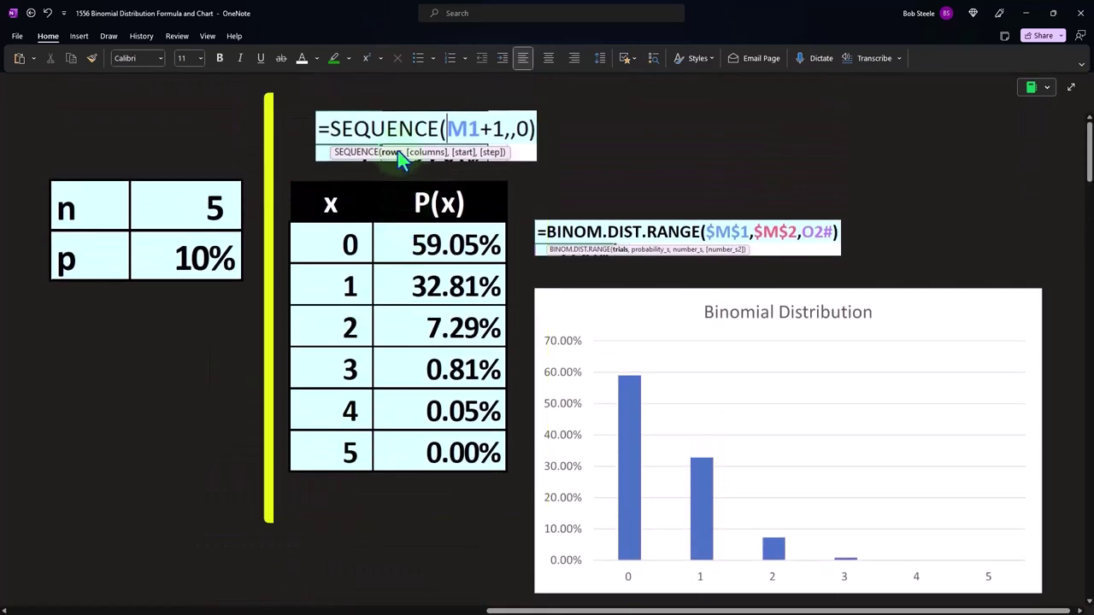
scroll(397, 153, down, 4)
scroll(396, 170, down, 7)
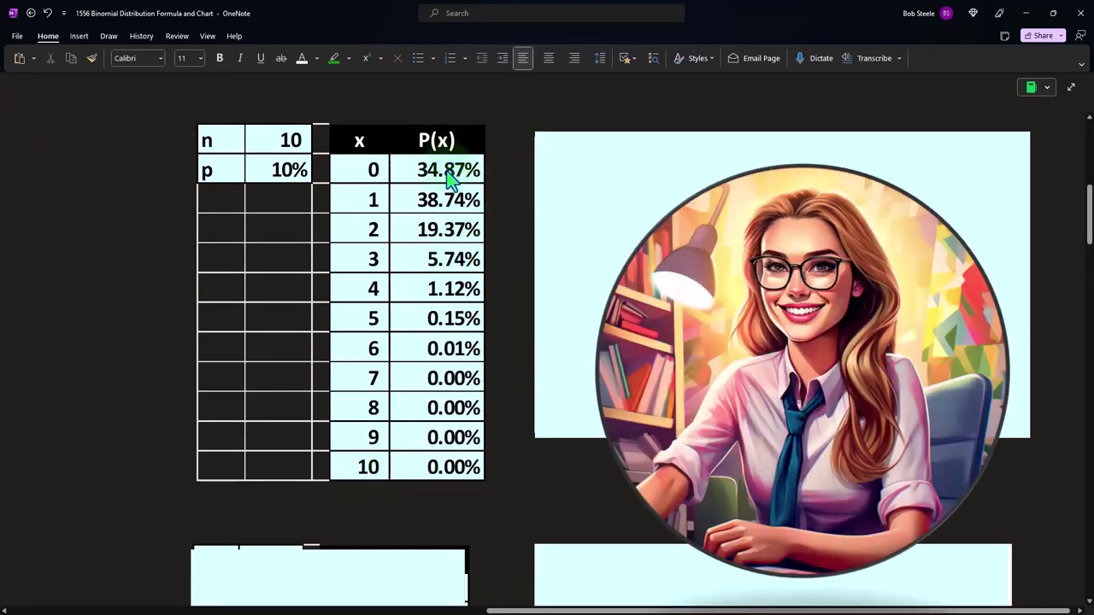
scroll(444, 188, up, 9)
scroll(555, 226, up, 2)
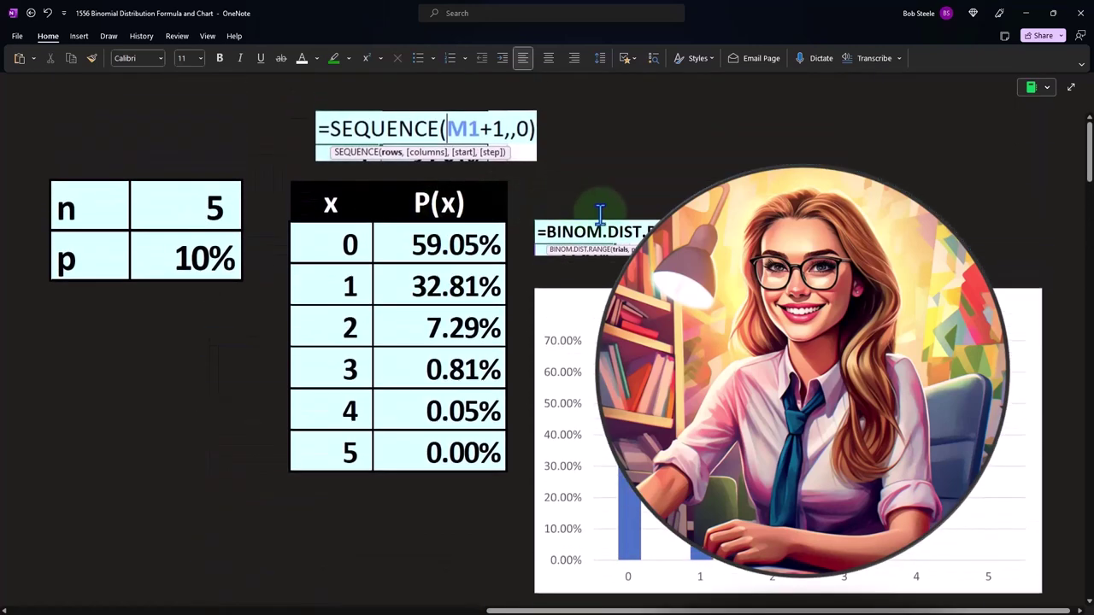
scroll(639, 247, down, 7)
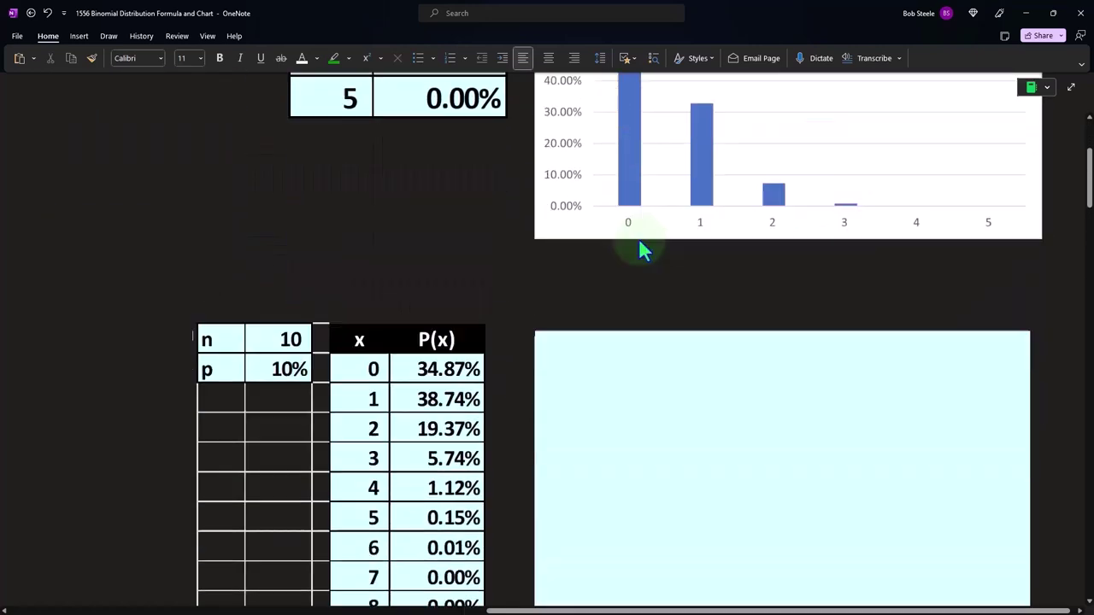
scroll(476, 313, down, 2)
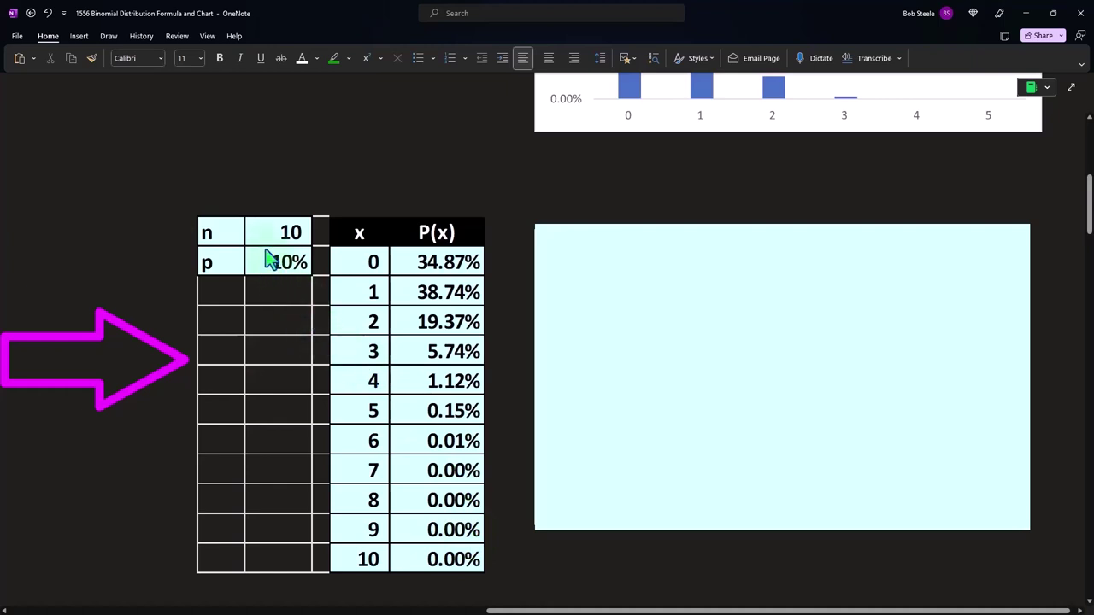
Uncover the n=10, p=10% chart, then scroll down to the n=20, p=10% table
click(646, 299)
click(645, 299)
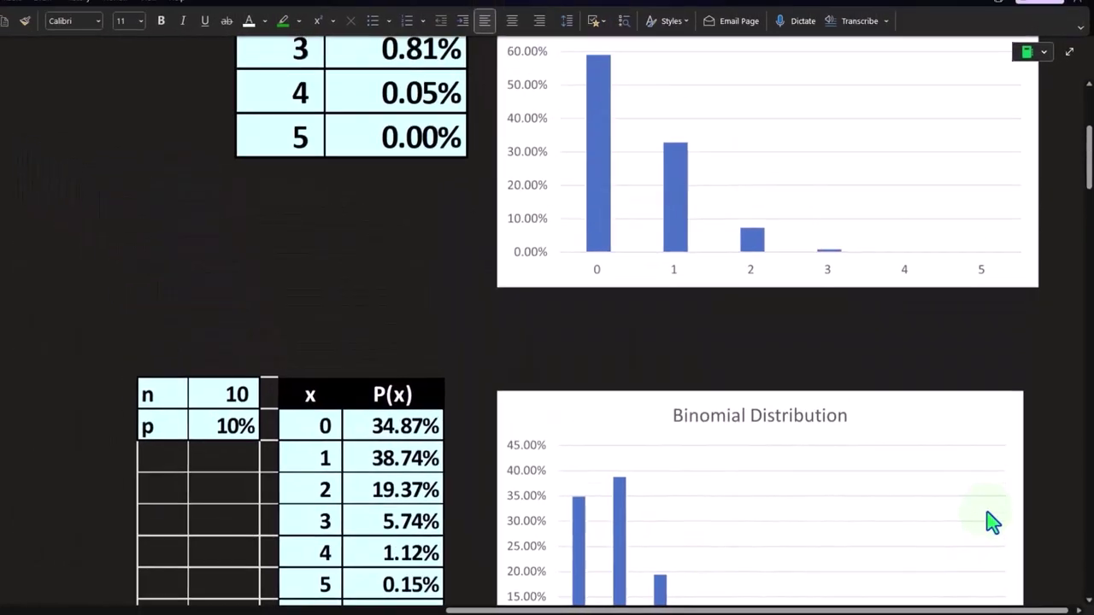
scroll(662, 323, up, 2)
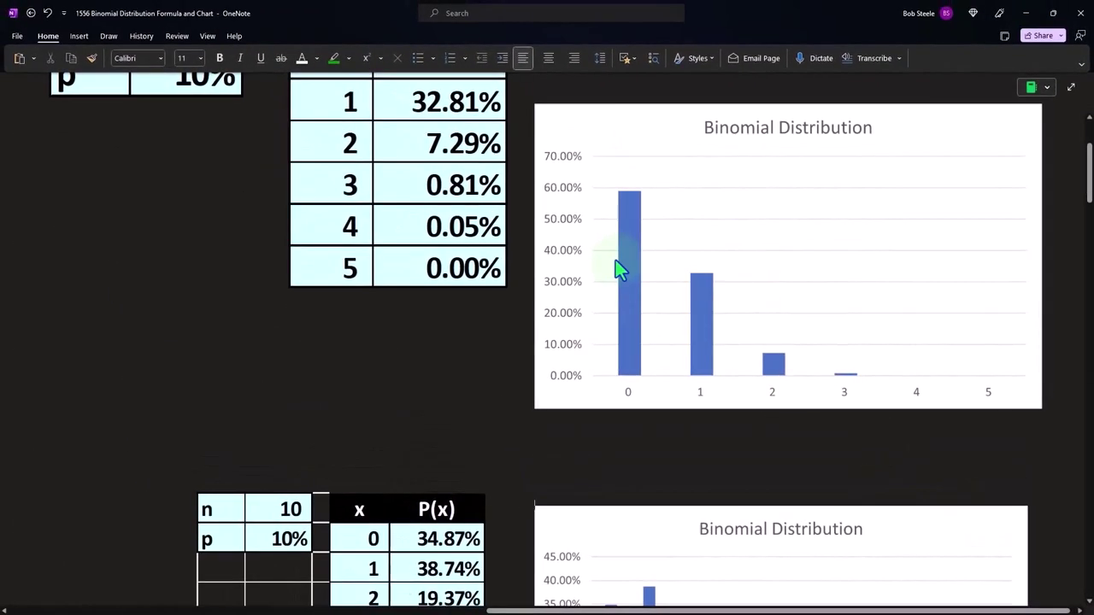
scroll(615, 260, down, 2)
scroll(626, 496, down, 1)
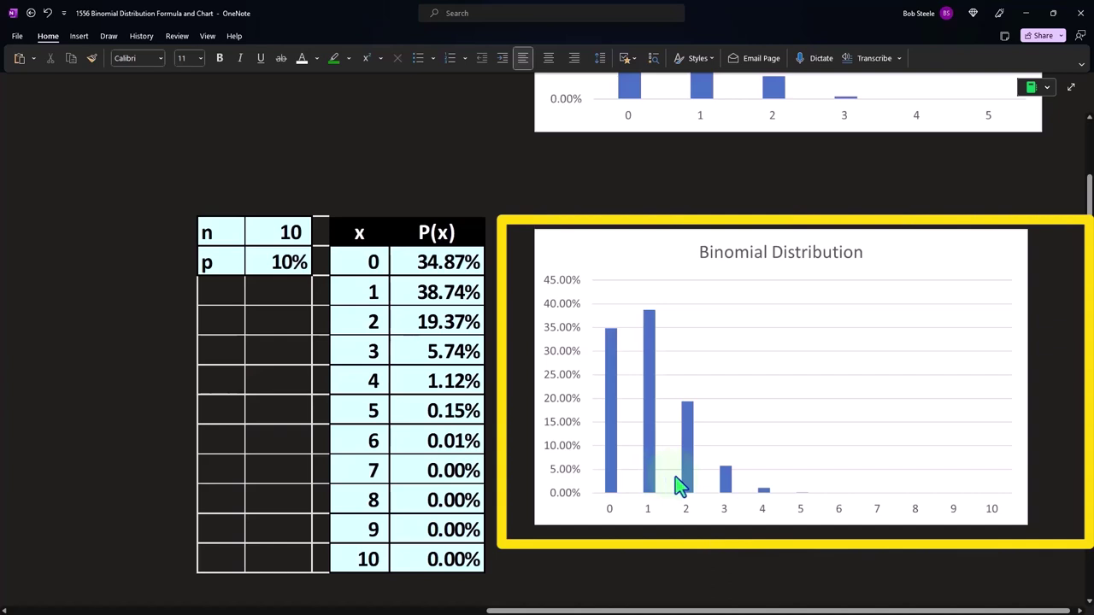
scroll(283, 310, down, 2)
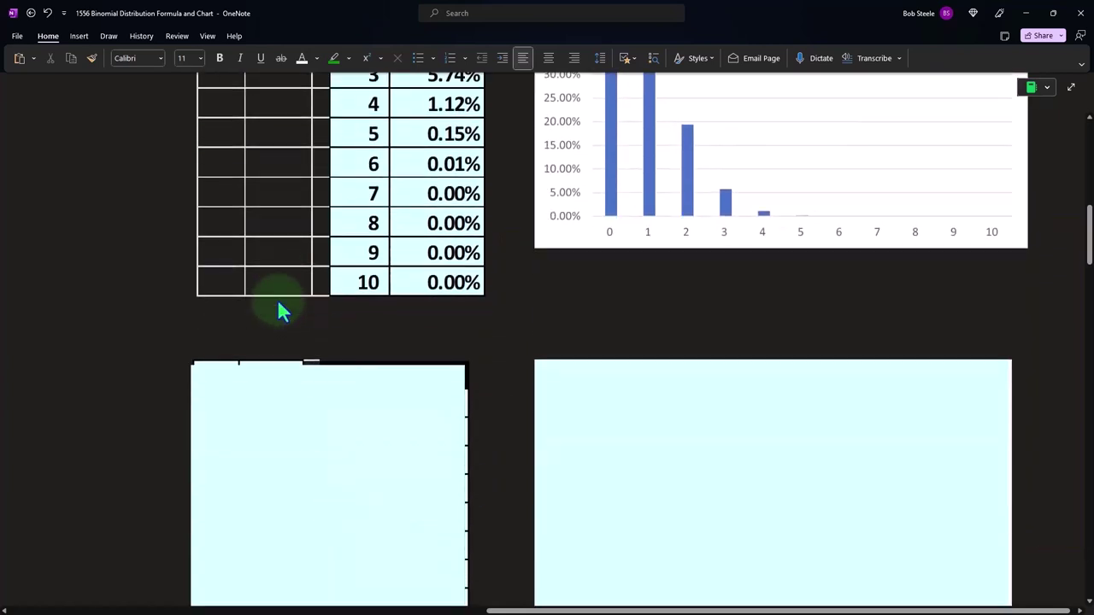
scroll(282, 310, down, 2)
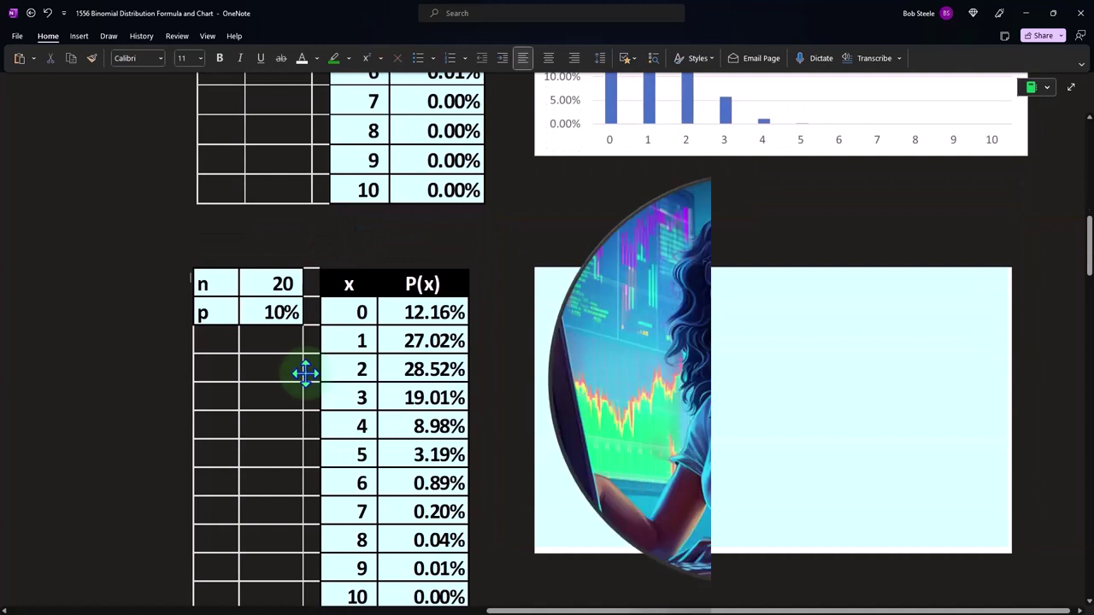
Scroll the n=20 table down to x = 20 and uncover the n=50, p=10% table
scroll(270, 237, down, 1)
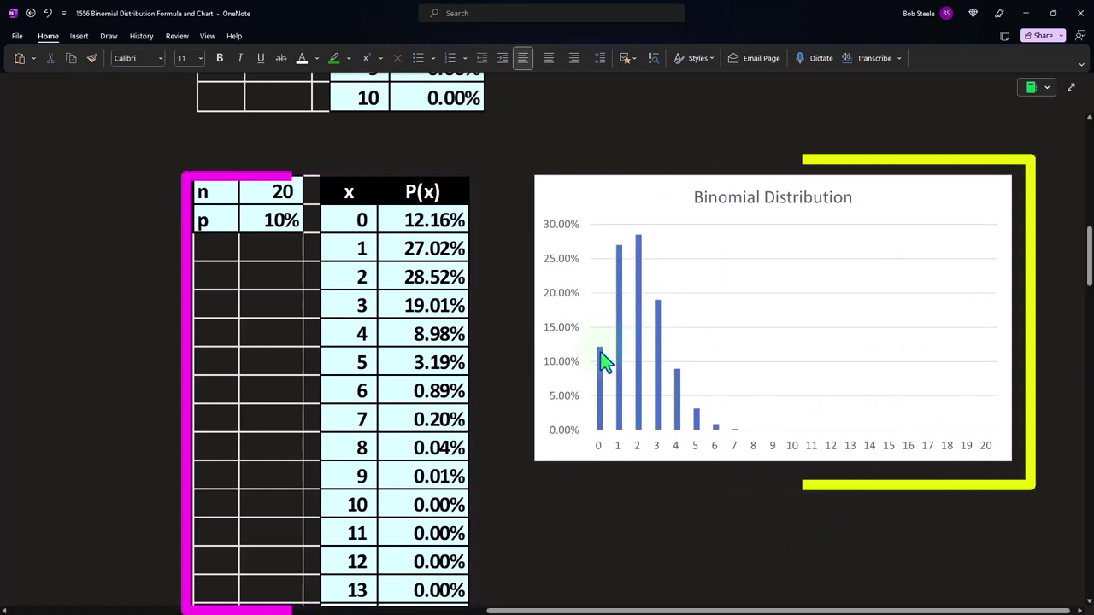
scroll(354, 366, down, 3)
scroll(355, 404, down, 3)
click(347, 379)
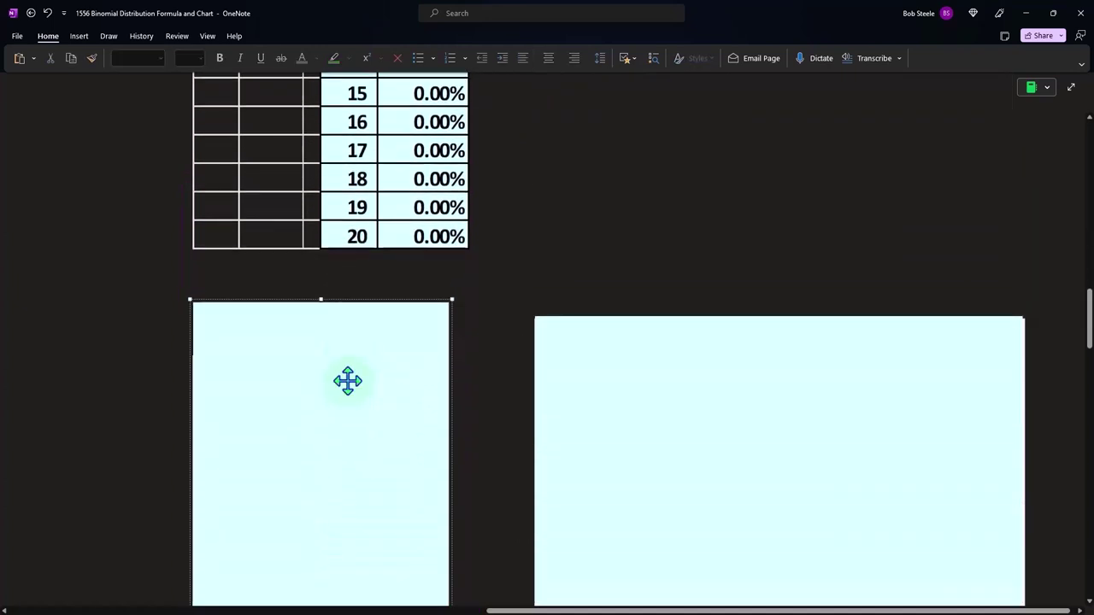
Uncover the n=50, p=10% bar chart, then scroll down to the n=5, p=20% table
scroll(344, 379, down, 2)
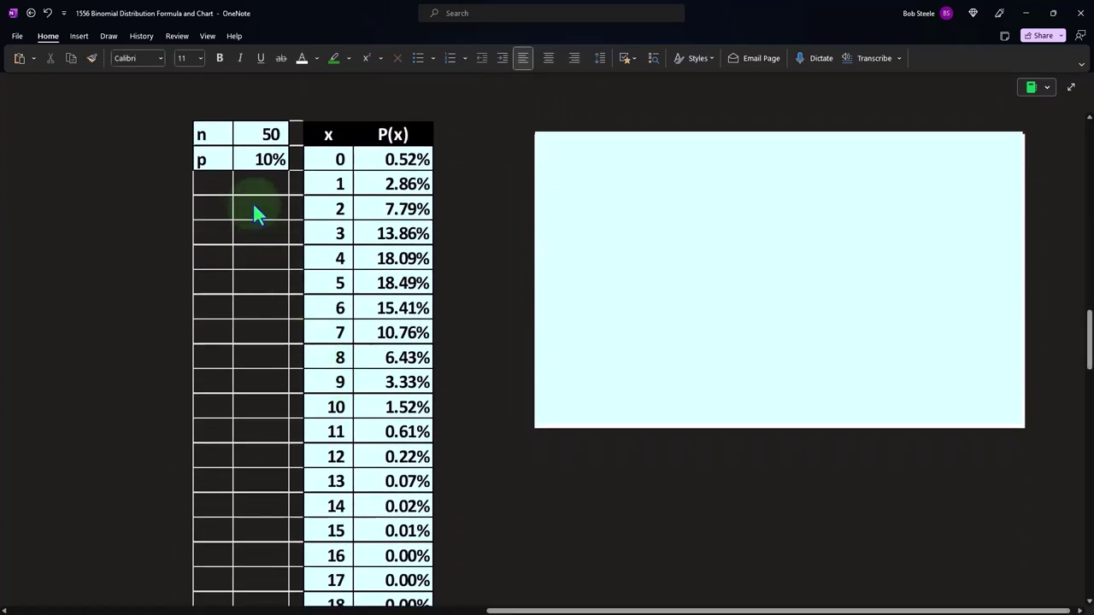
click(716, 219)
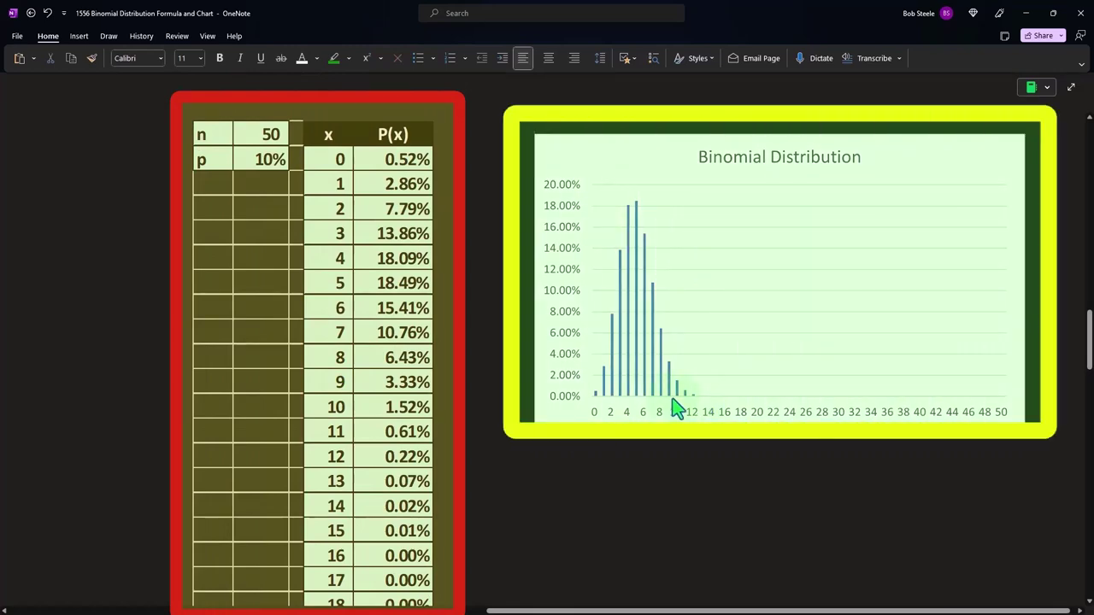
scroll(548, 408, down, 3)
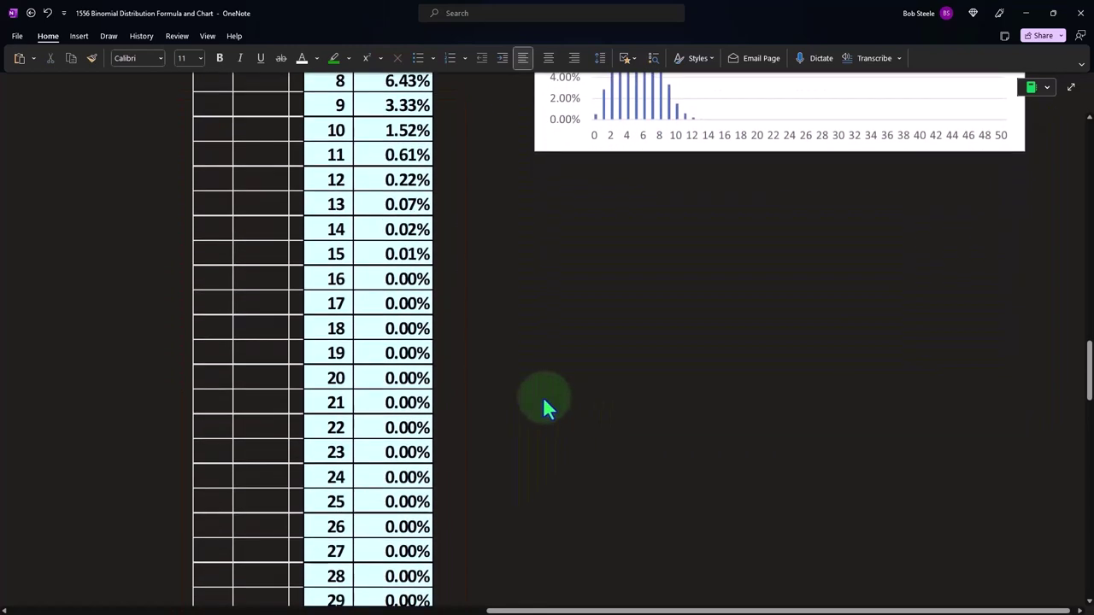
scroll(548, 408, down, 3)
scroll(548, 409, down, 3)
scroll(542, 408, down, 3)
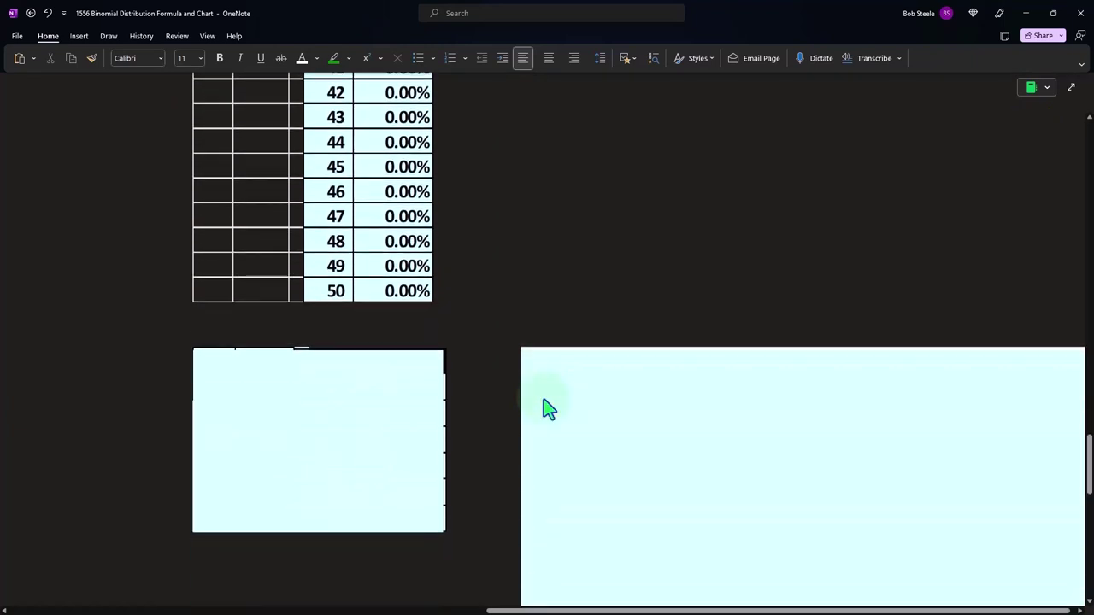
scroll(522, 380, down, 2)
Uncover the n=5, p=20% table and chart, then the n=5, p=40% table
click(340, 251)
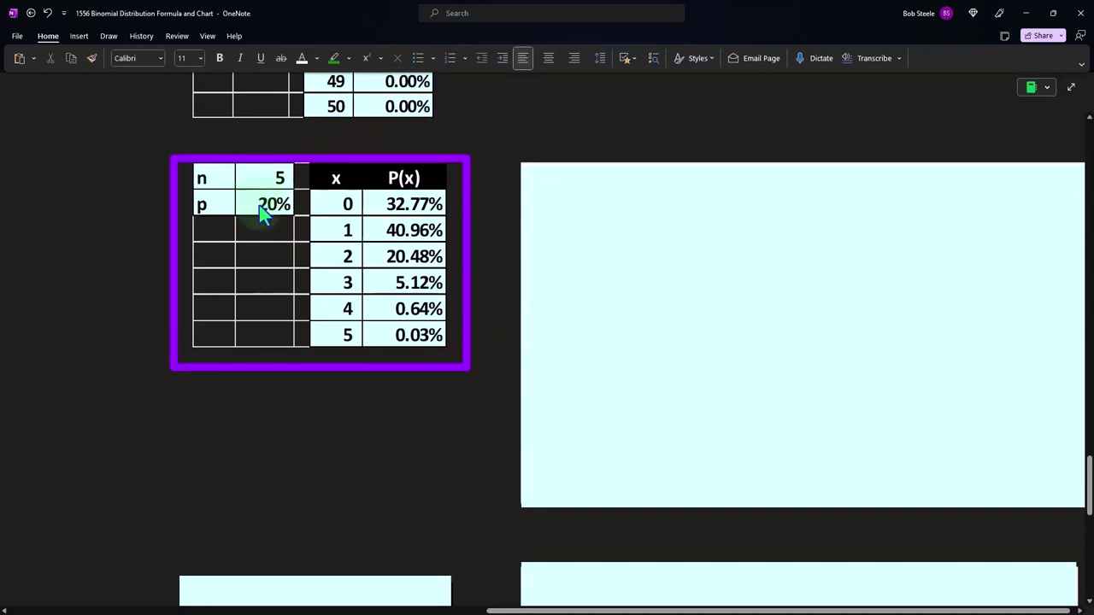
click(625, 229)
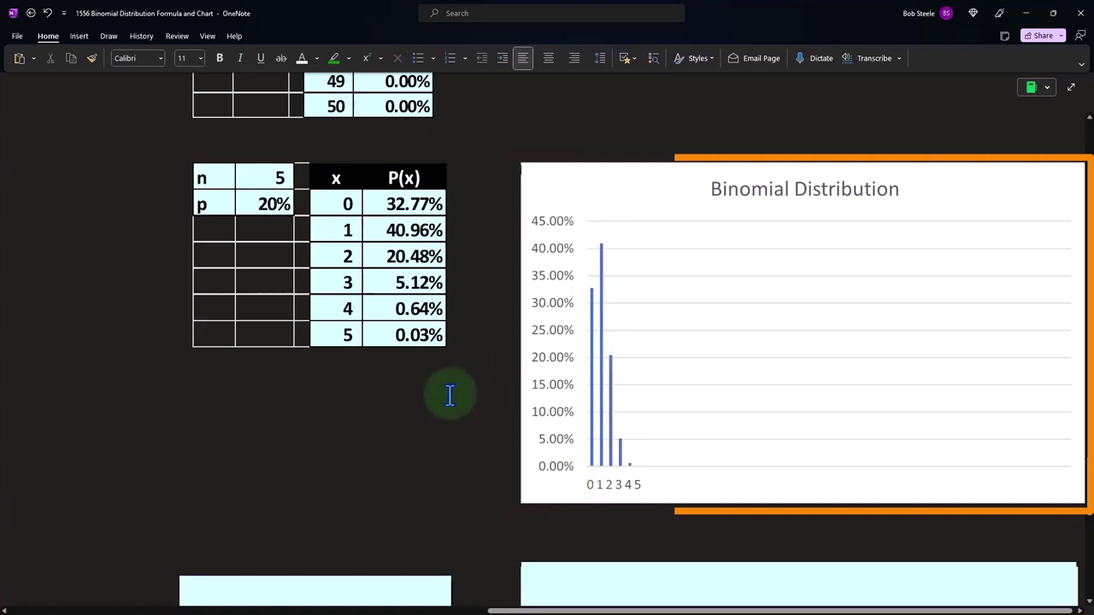
scroll(449, 393, down, 3)
click(360, 387)
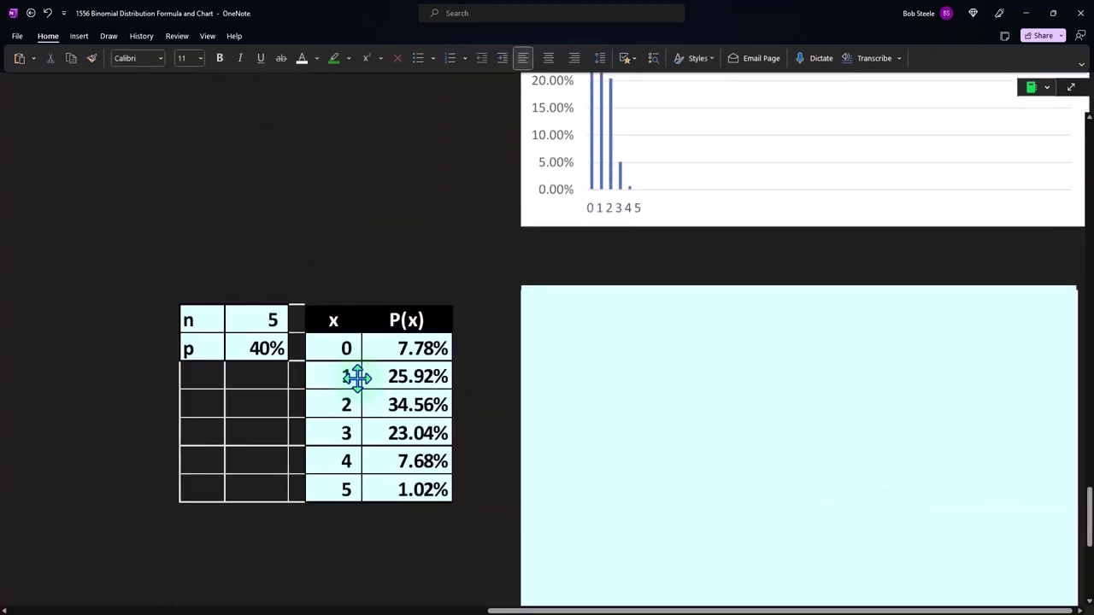
Uncover the n=5, p=40% chart, which peaks at 34.56% for x = 2
click(602, 374)
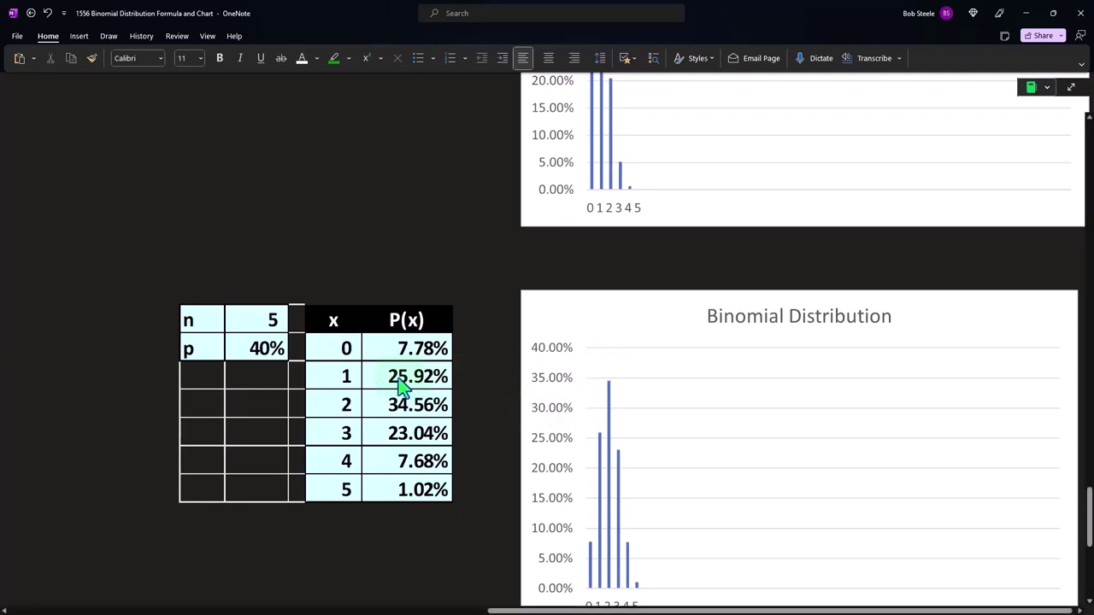
scroll(403, 407, down, 3)
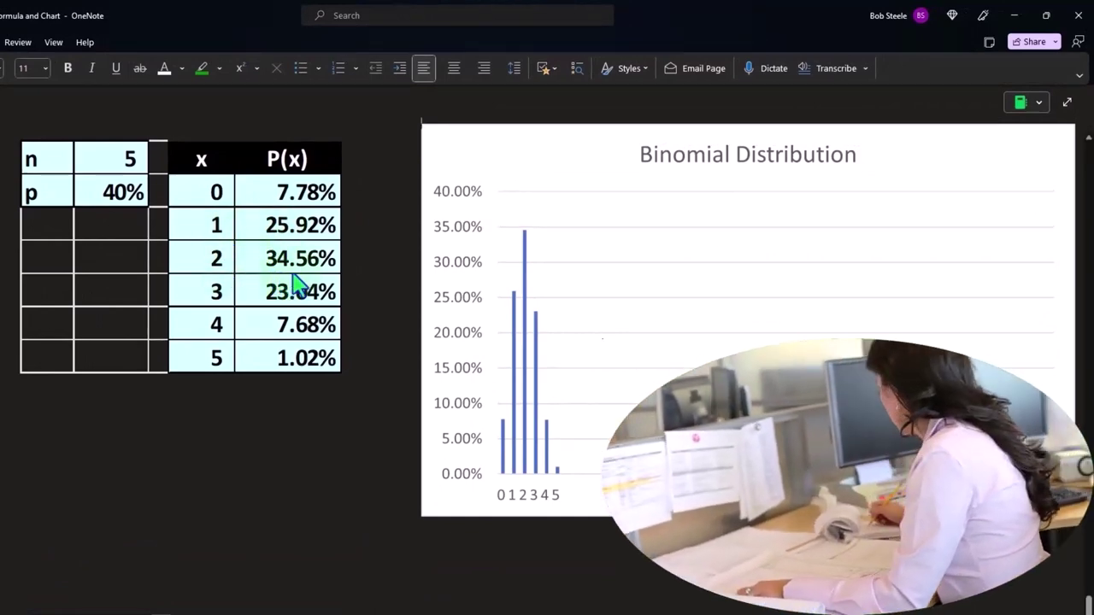
Sum 34.56 + 25.92 + 7.78 in Calculator to get 68.26, then close it
drag(615, 327, 275, 275)
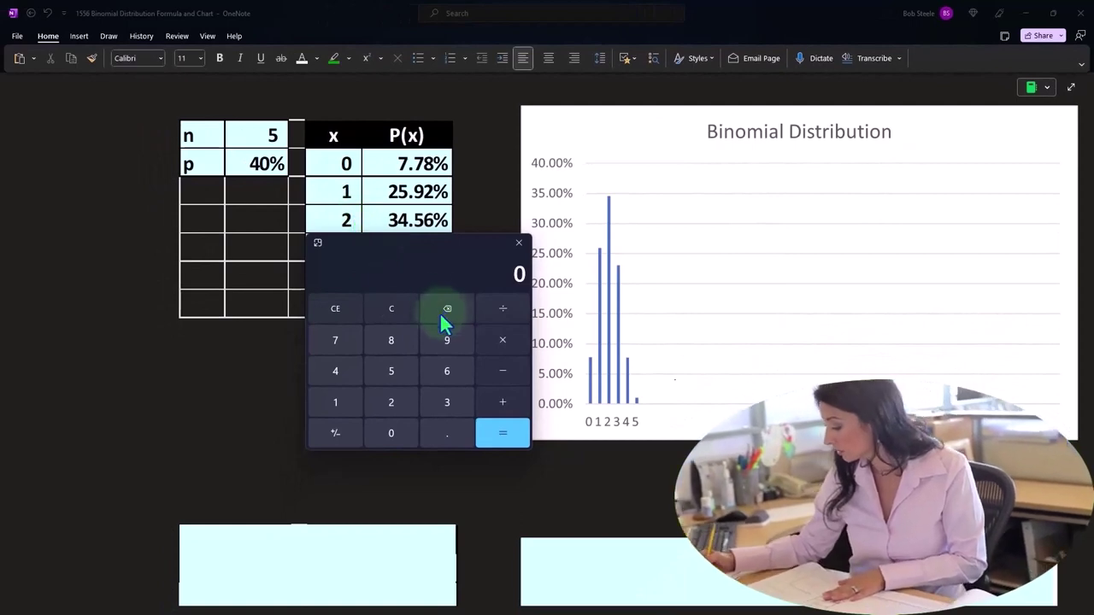
text(3)
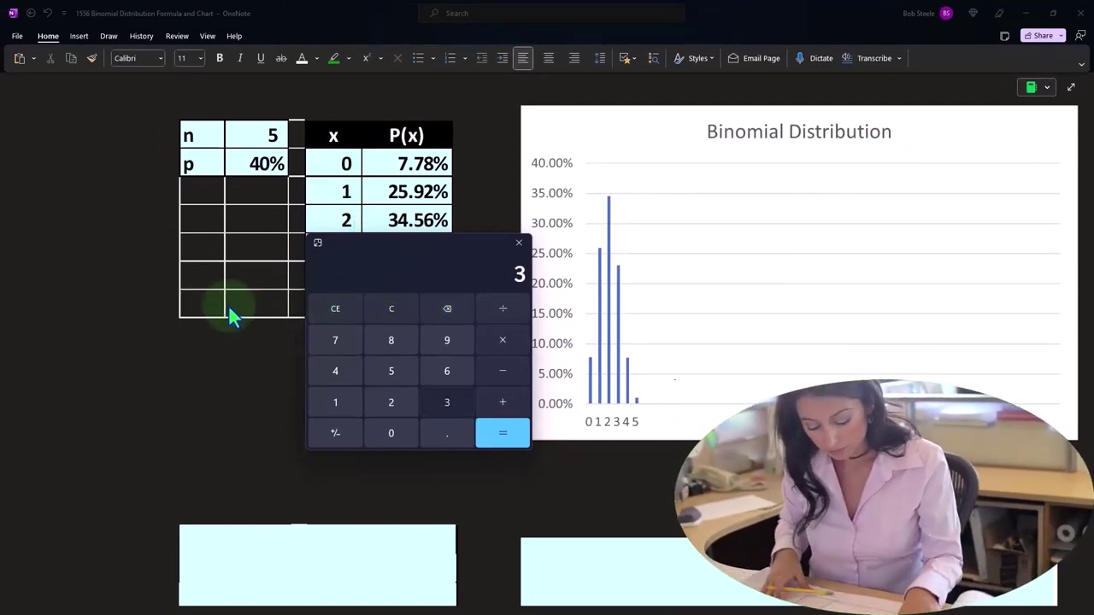
text(4.56+25)
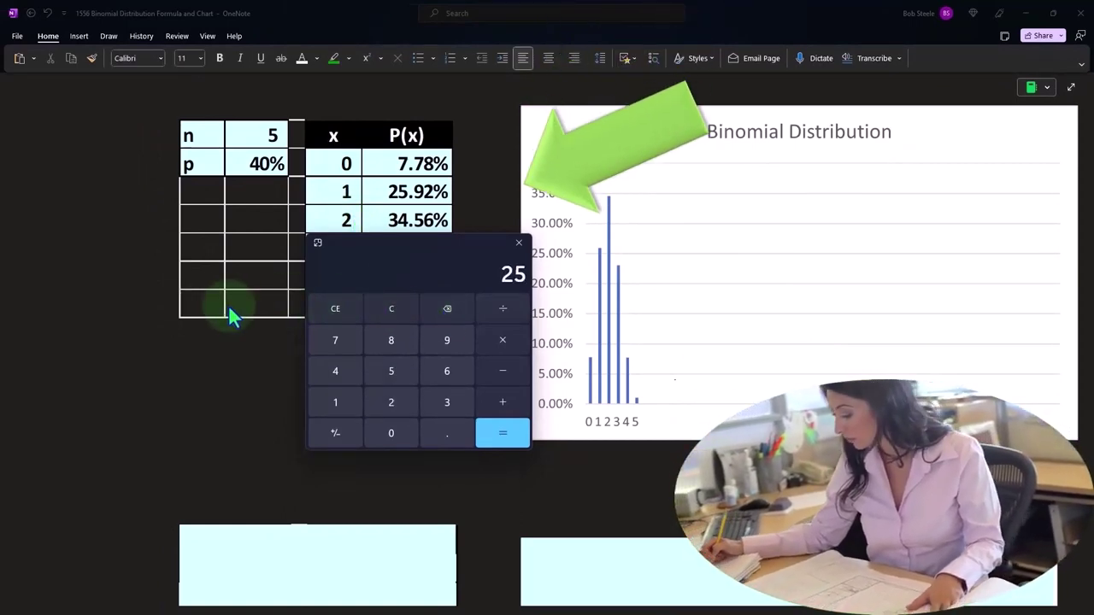
text(.)
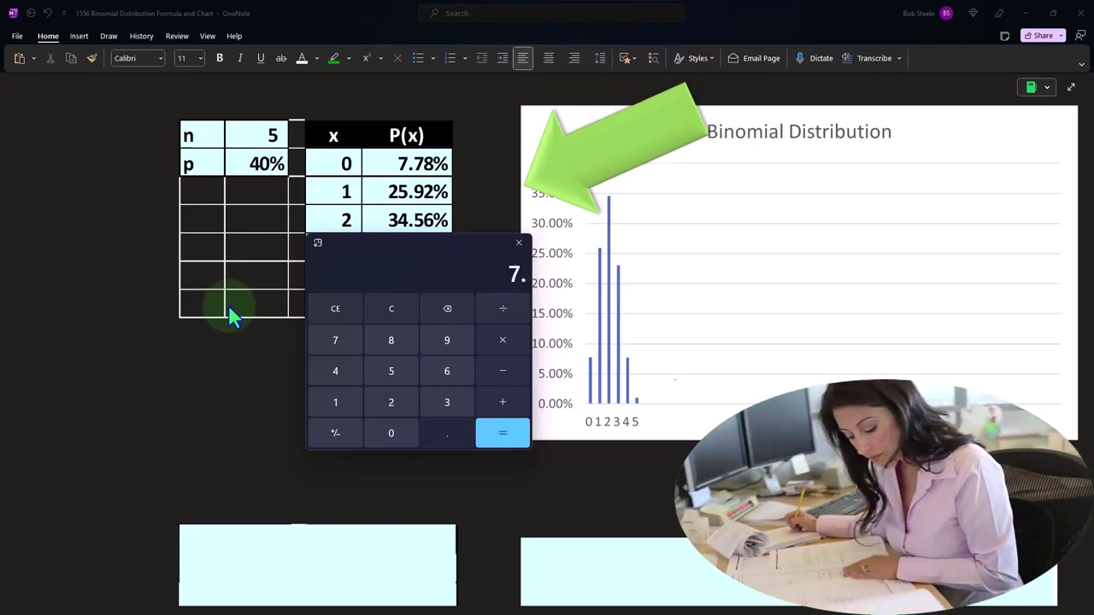
text(92+7.78+)
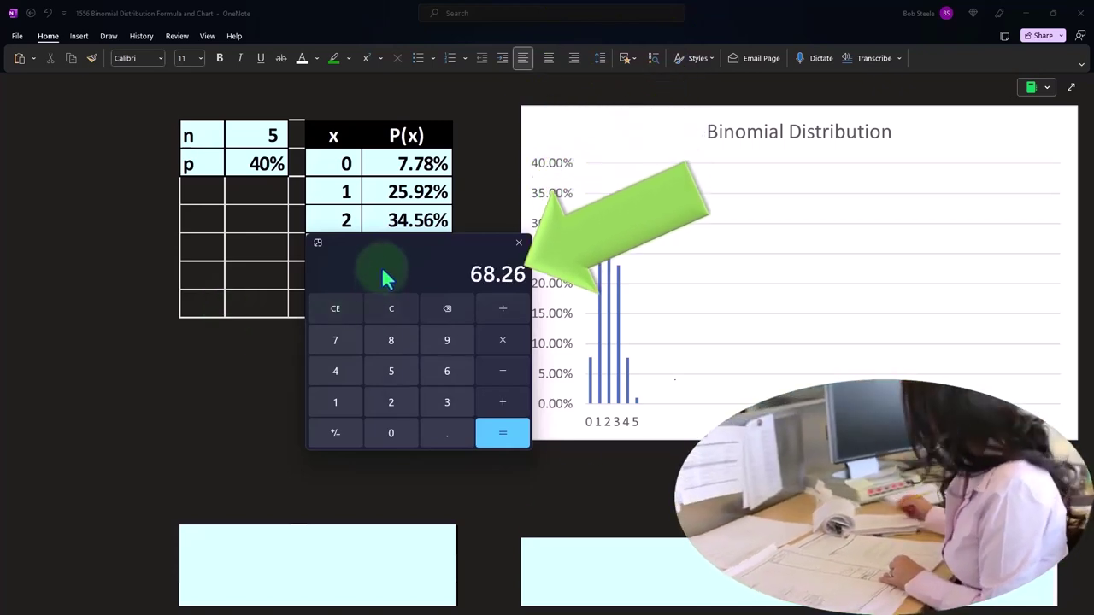
click(518, 243)
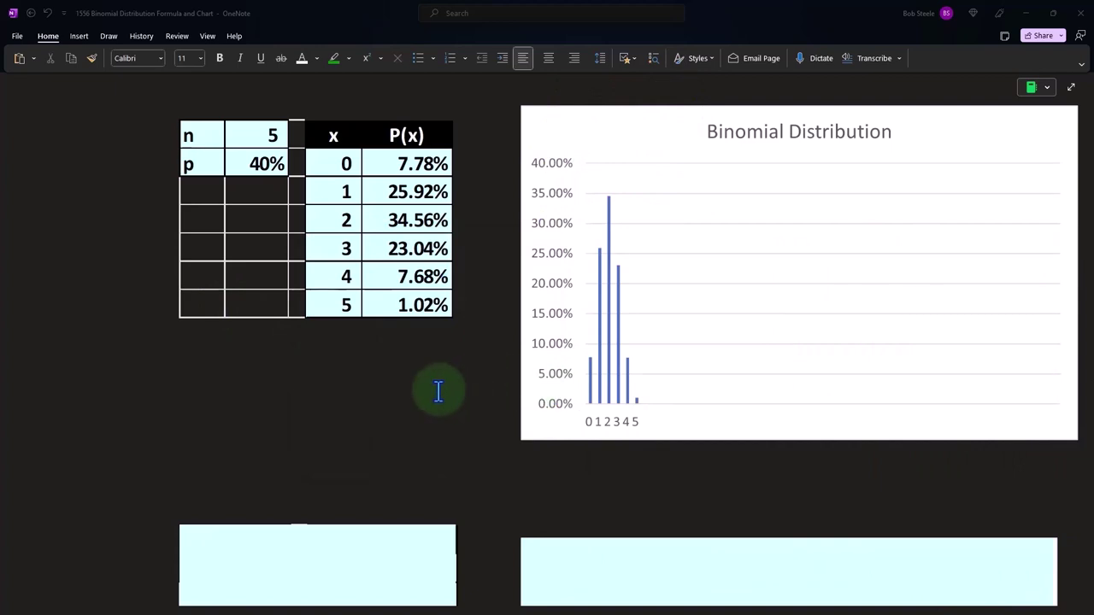
Reveal the symmetric n=5, p=50% table (3.13% to 31.25%) and its bar chart
scroll(438, 392, down, 3)
click(383, 300)
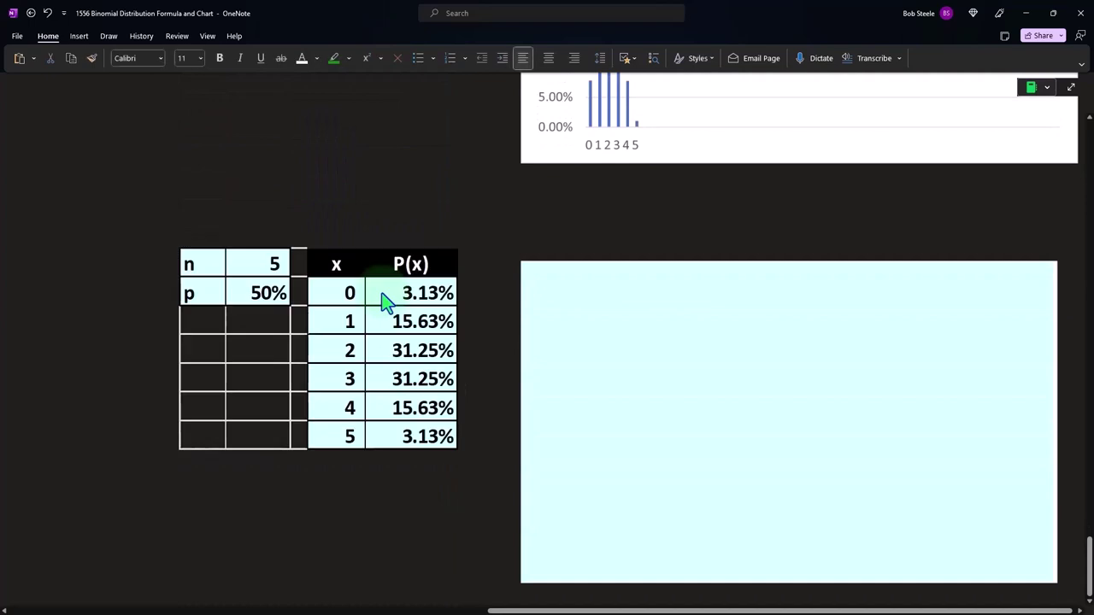
click(631, 382)
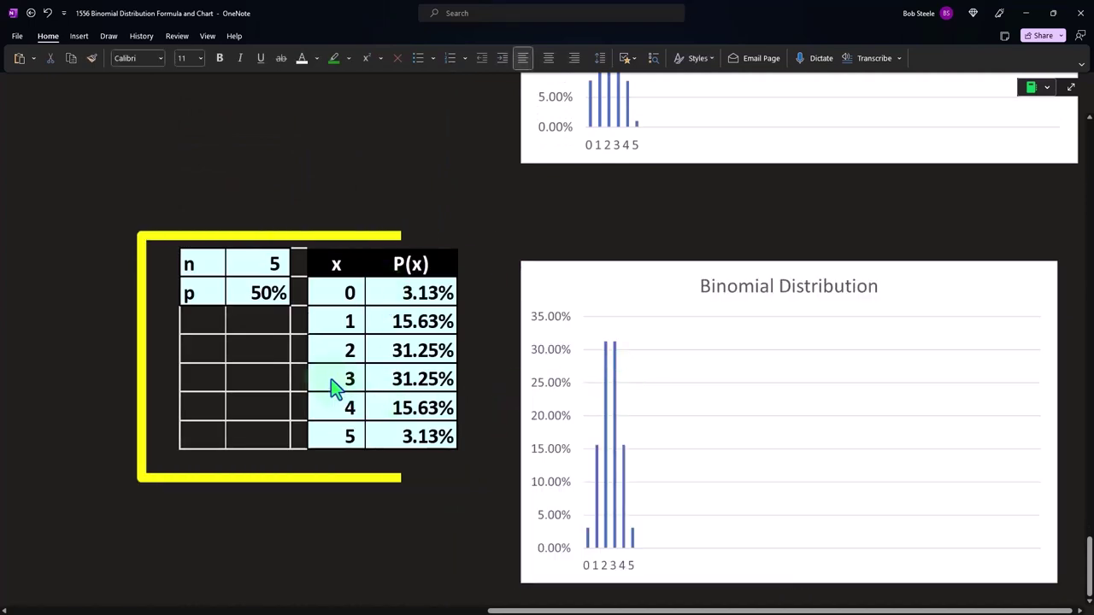
scroll(384, 451, down, 1)
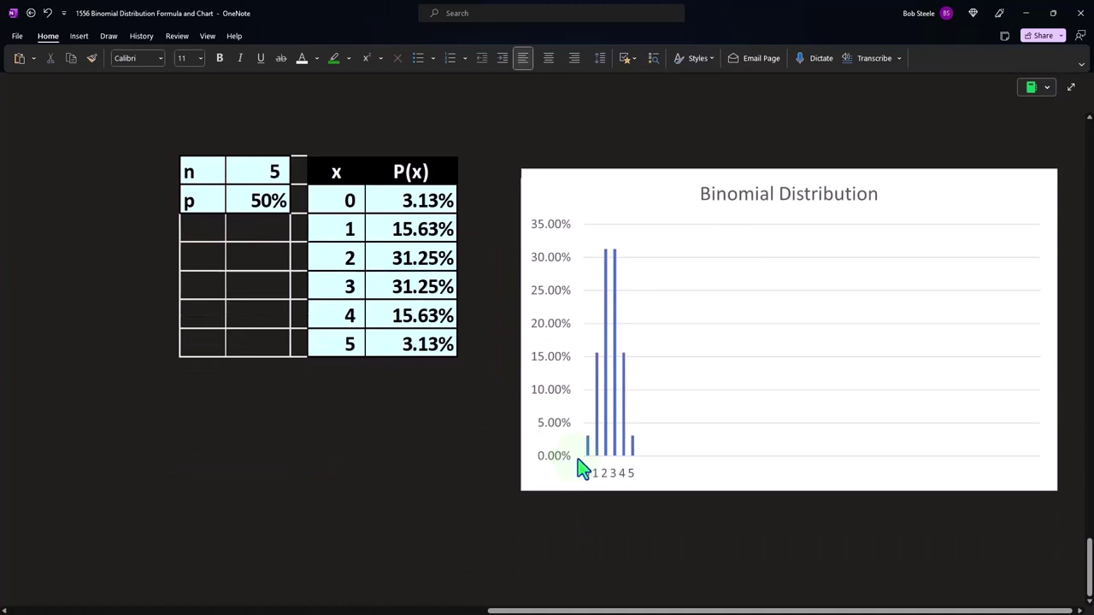